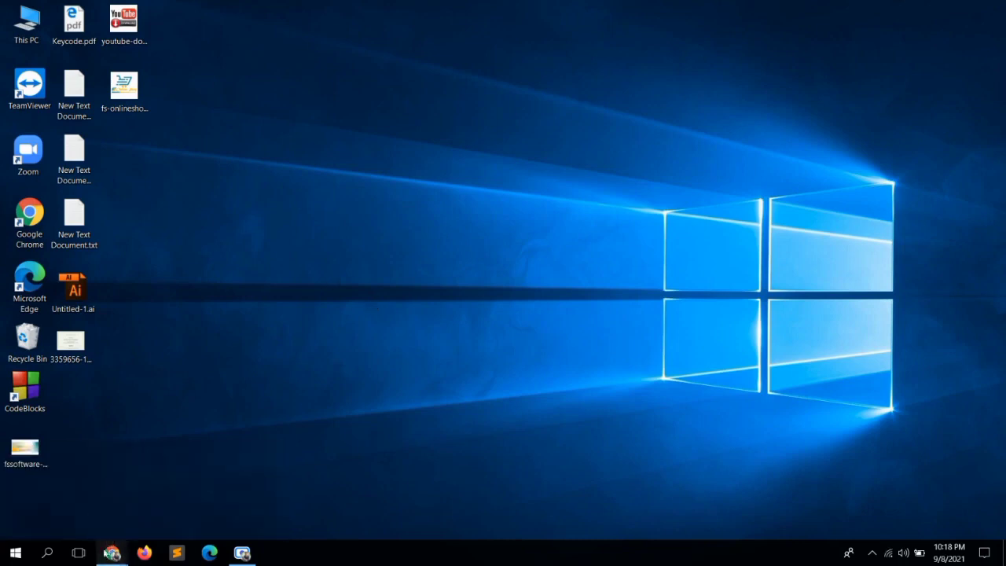
Step: Open canva.com in Chrome and create a blank logo design
{"action": "left_click", "coordinate": [112, 549]}
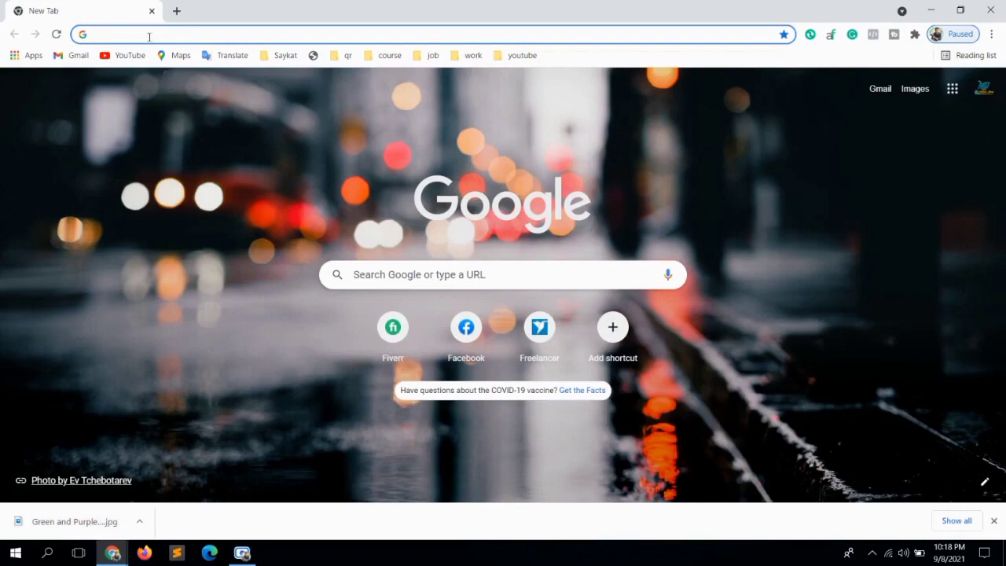
{"action": "type", "text": "ca"}
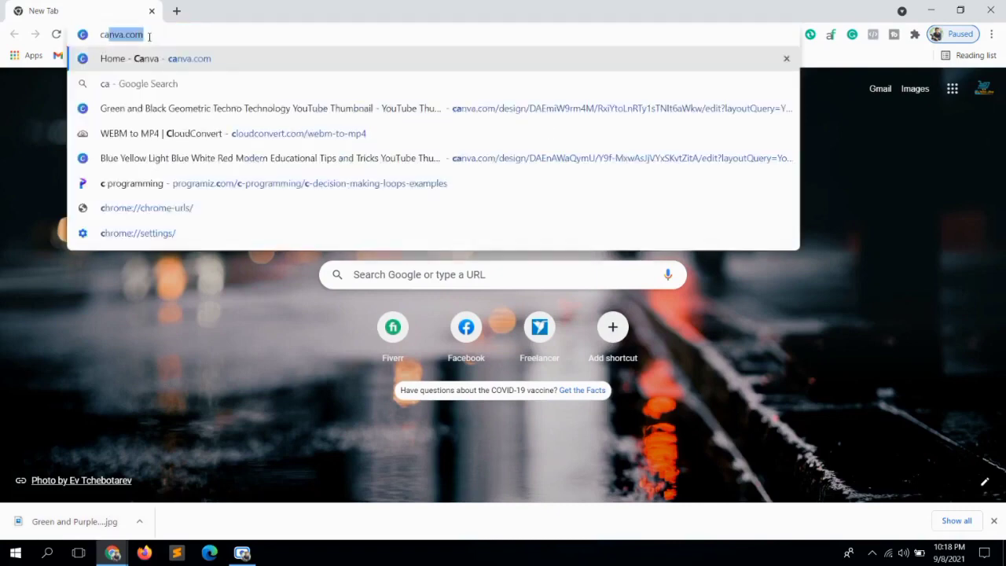
{"action": "type", "text": "n"}
{"action": "key", "text": "Return"}
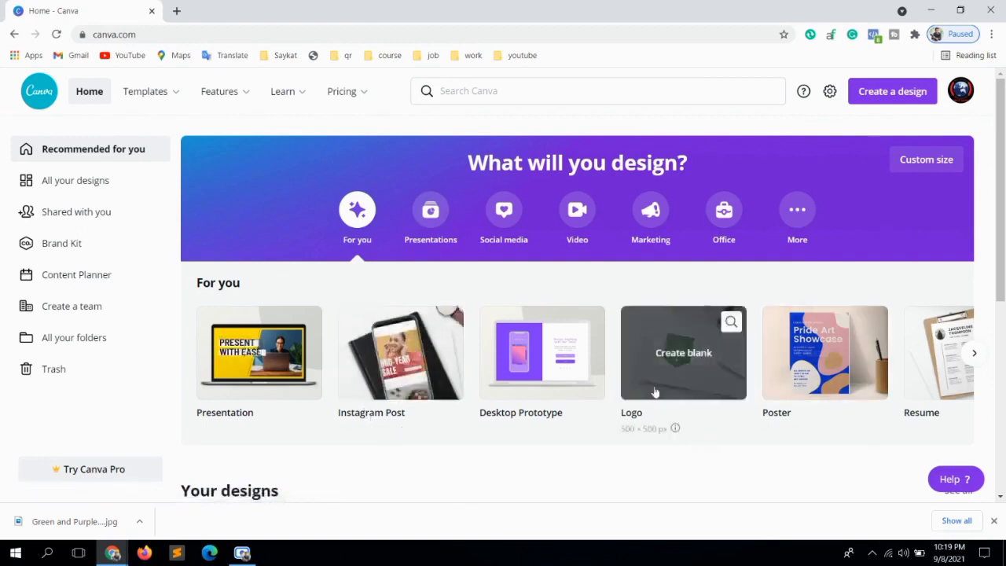
{"action": "left_click", "coordinate": [663, 358]}
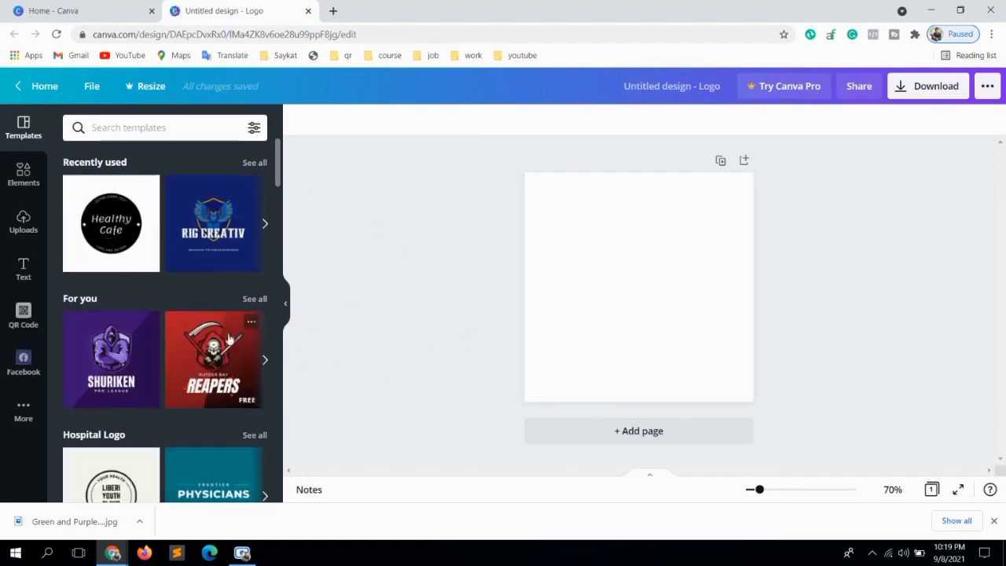
Step: Browse the logo templates and apply the blue RIG CREATIV owl template to the blank page
{"action": "scroll", "coordinate": [216, 406], "scroll_direction": "down", "scroll_amount": 2}
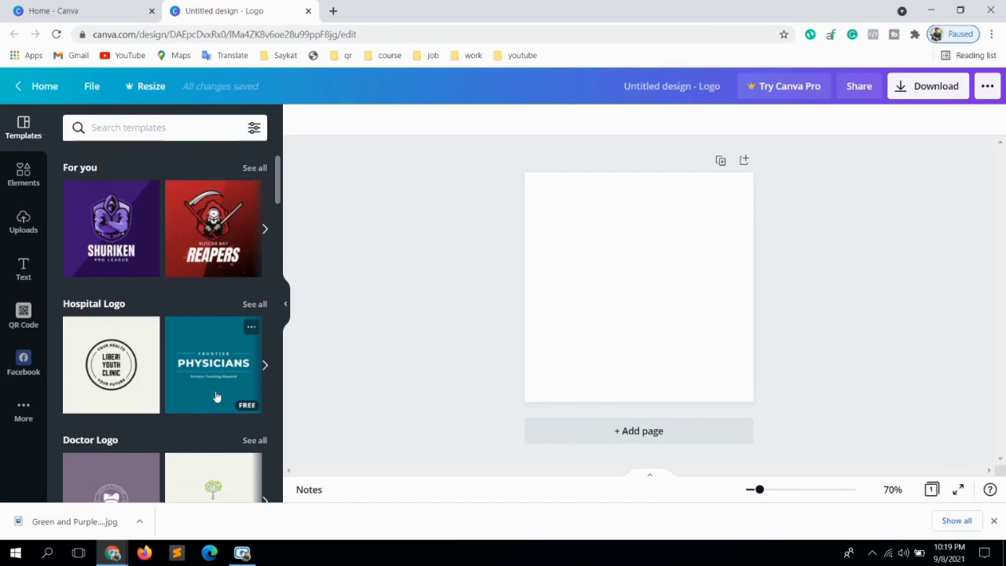
{"action": "scroll", "coordinate": [217, 397], "scroll_direction": "down", "scroll_amount": 3}
{"action": "scroll", "coordinate": [207, 395], "scroll_direction": "up", "scroll_amount": 5}
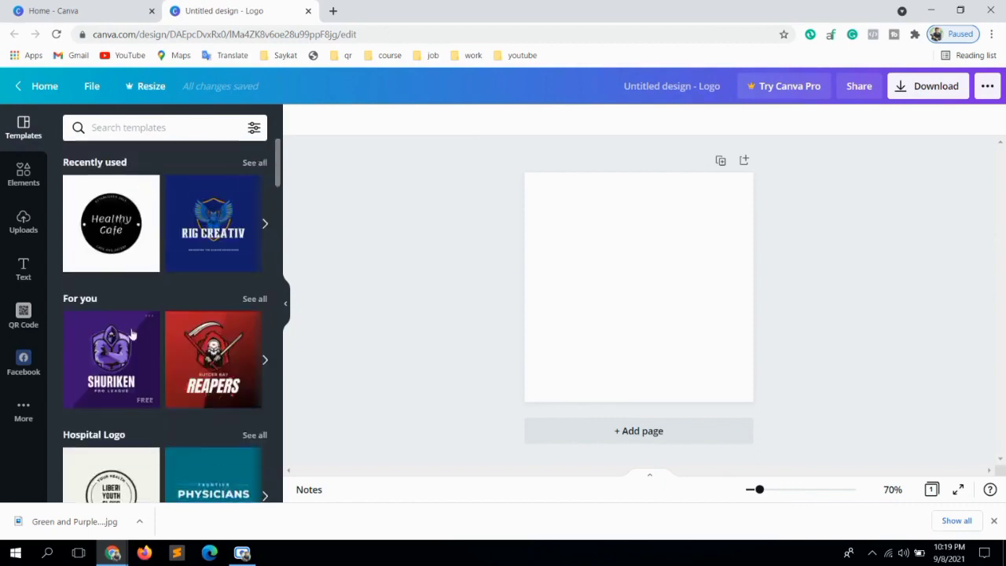
{"action": "scroll", "coordinate": [203, 364], "scroll_direction": "down", "scroll_amount": 1}
{"action": "scroll", "coordinate": [206, 366], "scroll_direction": "up", "scroll_amount": 1}
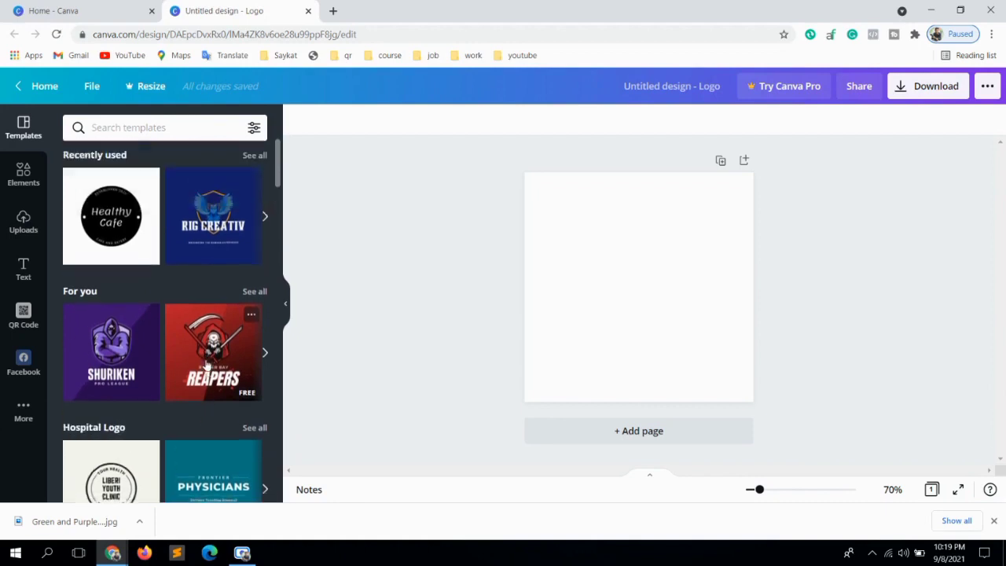
{"action": "left_click", "coordinate": [193, 221]}
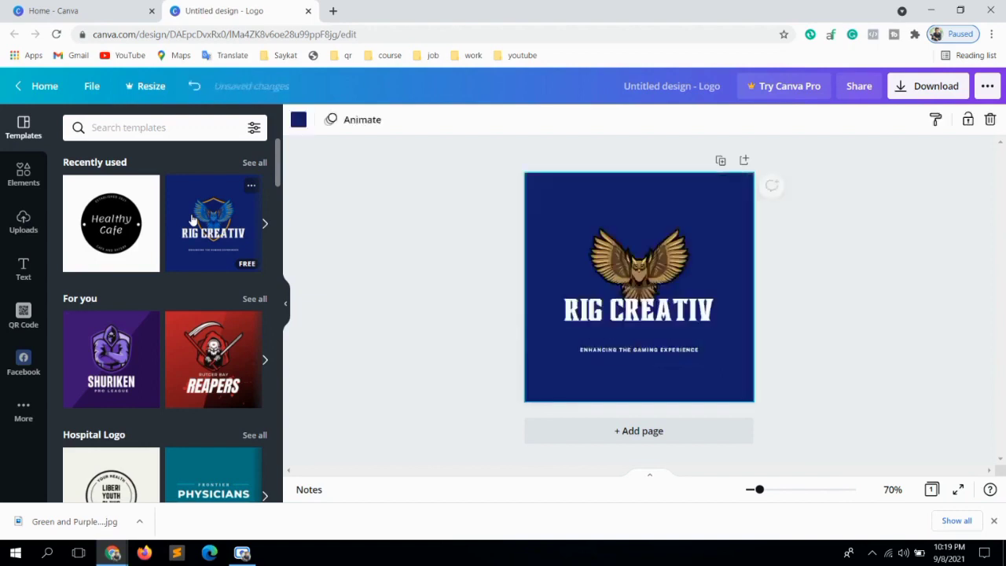
{"action": "left_click", "coordinate": [480, 297]}
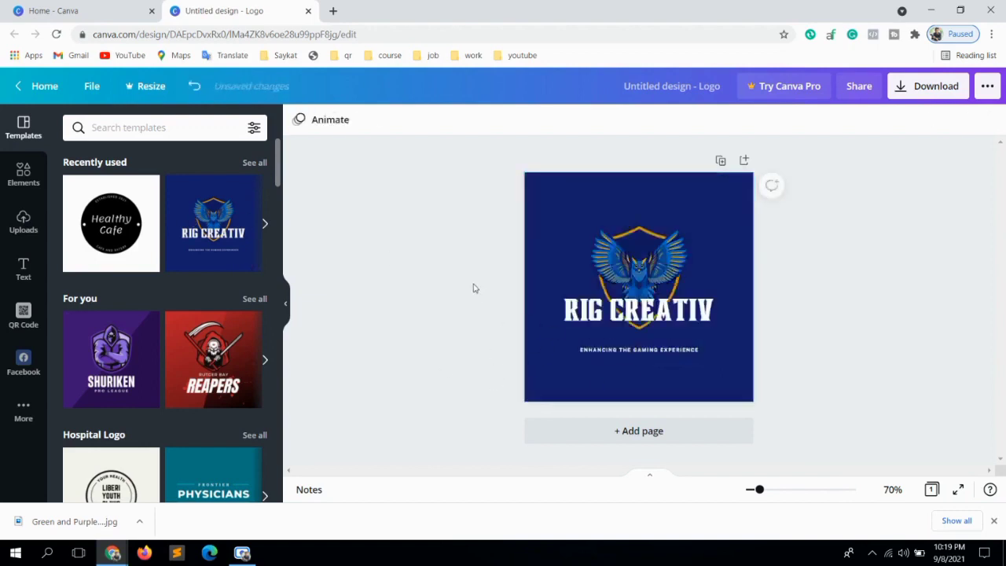
{"action": "left_click", "coordinate": [619, 276]}
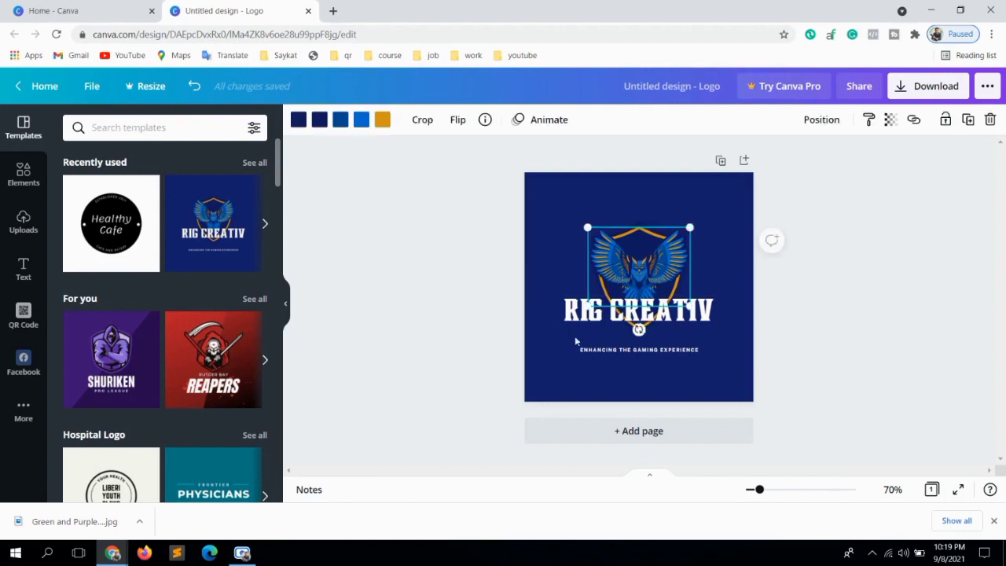
{"action": "left_click", "coordinate": [575, 314]}
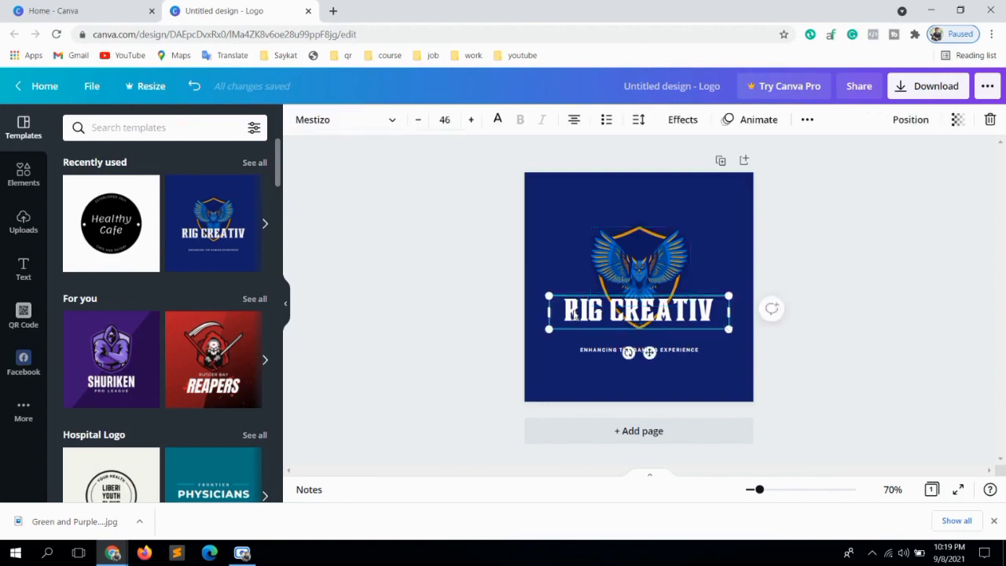
{"action": "double_click", "coordinate": [588, 351]}
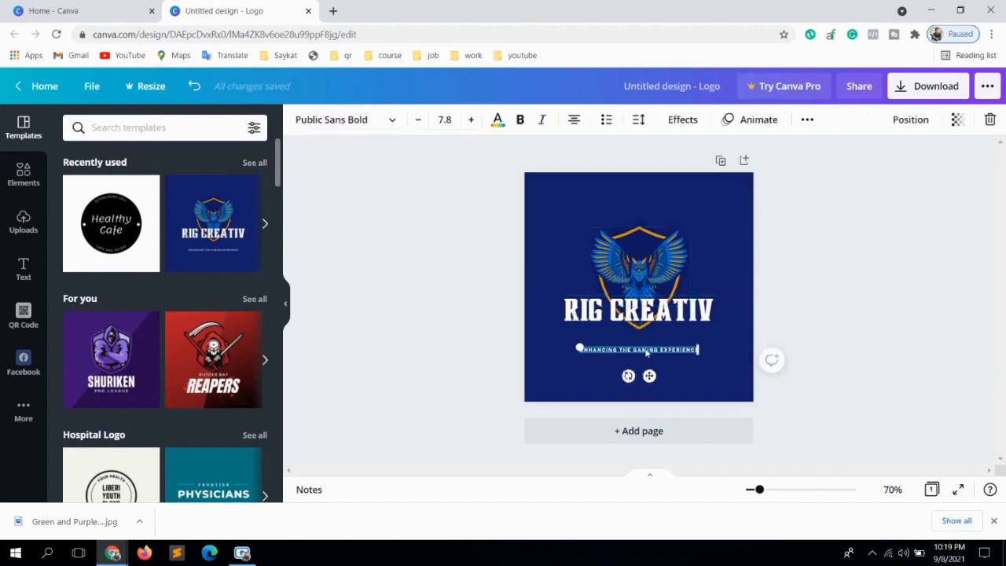
{"action": "left_click", "coordinate": [438, 341]}
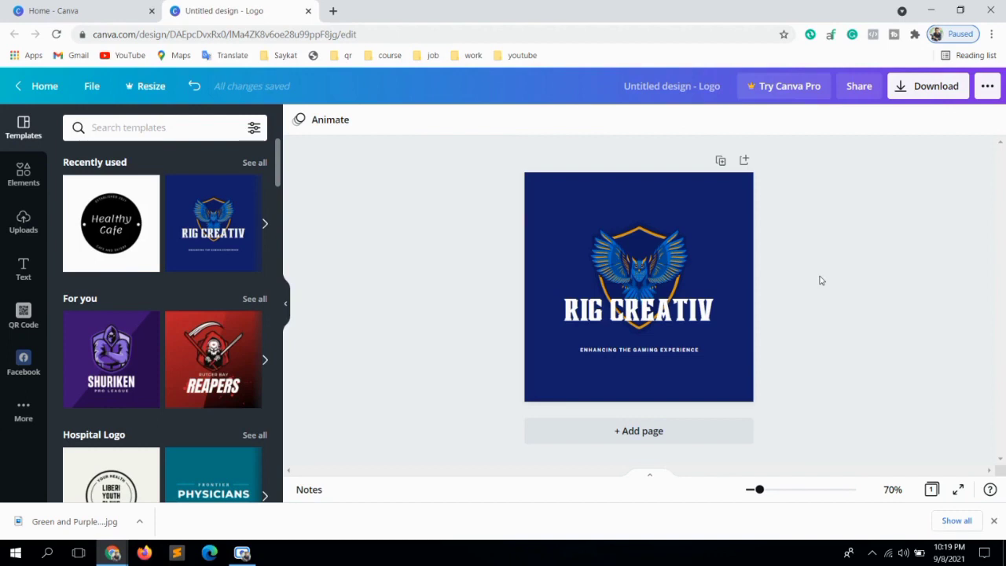
Step: Replace the RIG CREATIV title with "FS ONLINE SHOP" and widen its text box so it fits on one line
{"action": "left_click", "coordinate": [684, 322]}
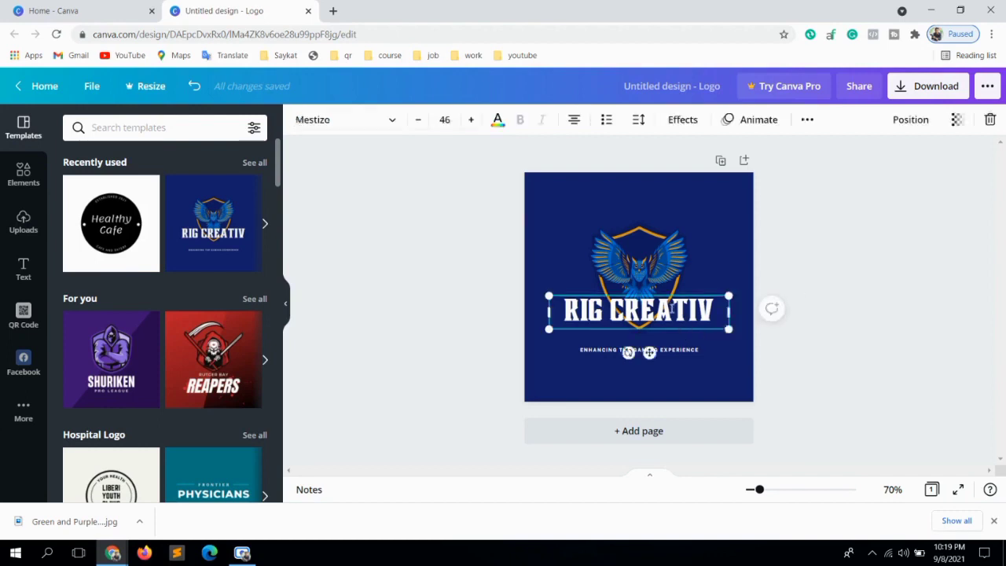
{"action": "left_click", "coordinate": [613, 312]}
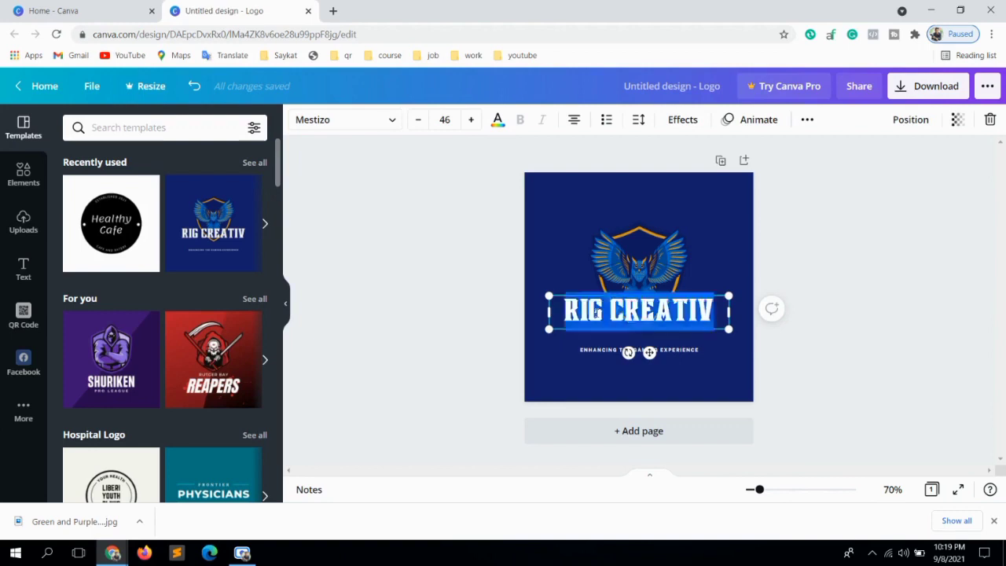
{"action": "triple_click", "coordinate": [595, 314]}
{"action": "type", "text": "FD"}
{"action": "key", "text": "BackSpace"}
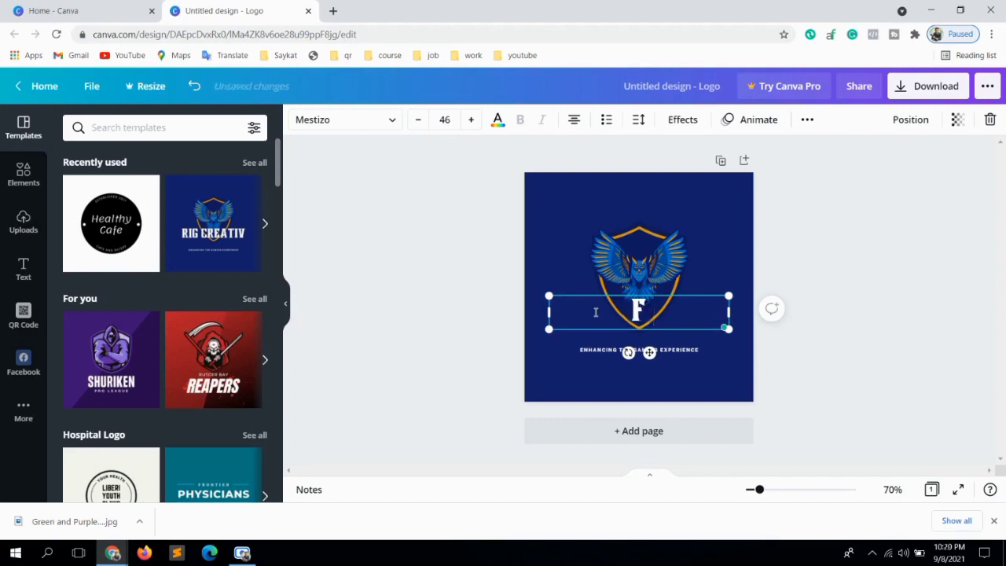
{"action": "type", "text": "S"}
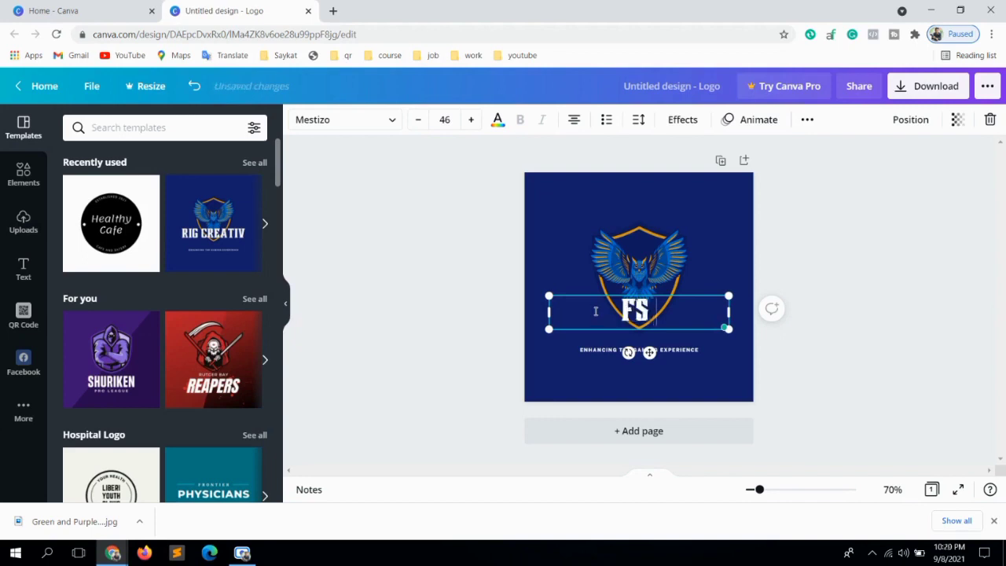
{"action": "type", "text": " ONLINE"}
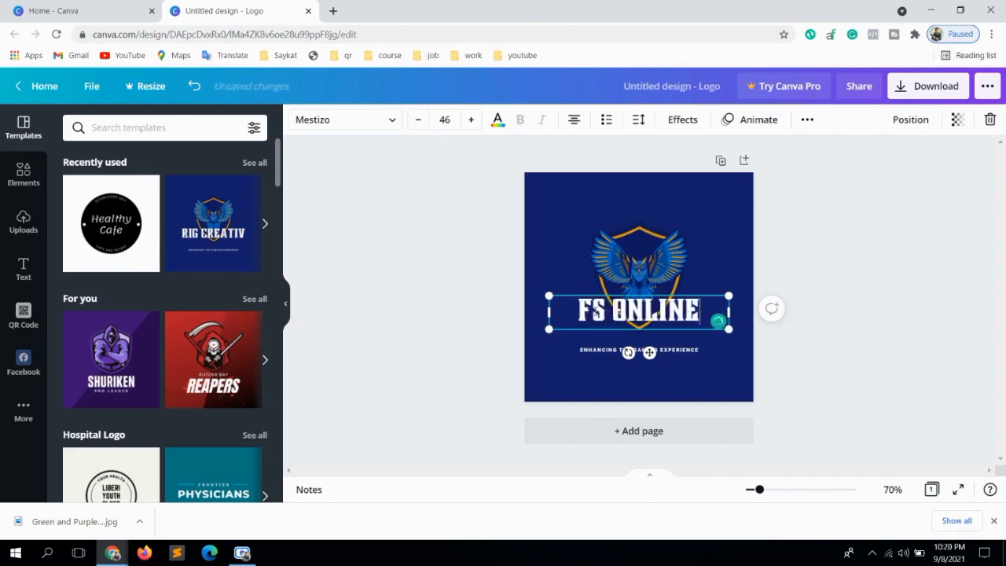
{"action": "type", "text": " SHOP"}
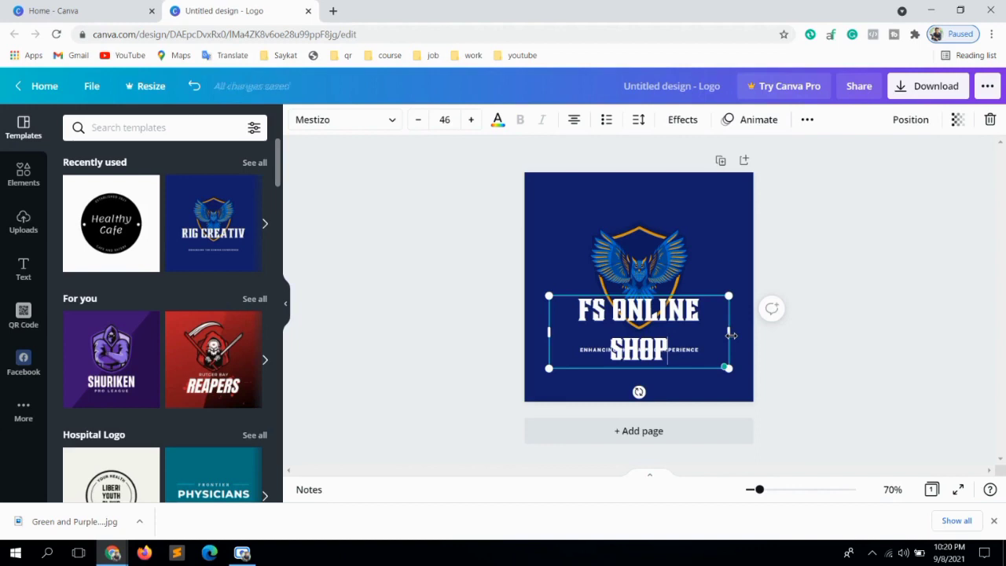
{"action": "left_click", "coordinate": [734, 335]}
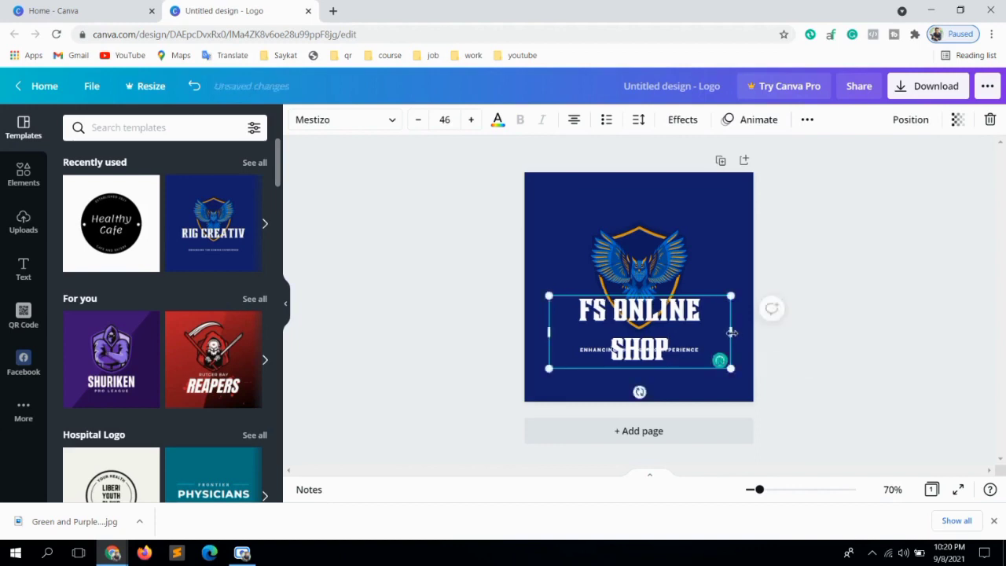
{"action": "left_click_drag", "start_coordinate": [734, 333], "coordinate": [701, 331]}
Step: Replace the tagline below the title with "HAPPY SHOPPING"
{"action": "left_click", "coordinate": [683, 351]}
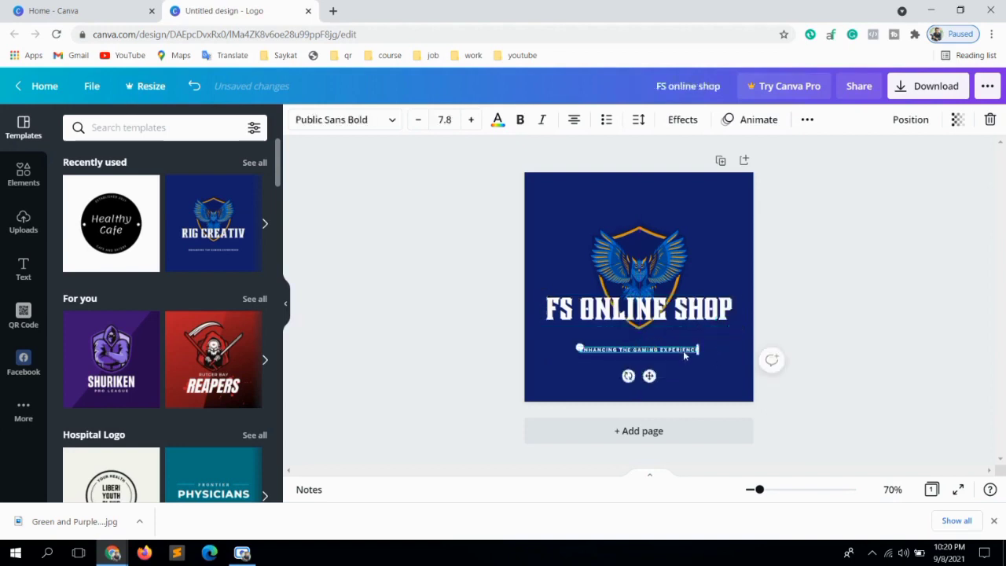
{"action": "double_click", "coordinate": [683, 351]}
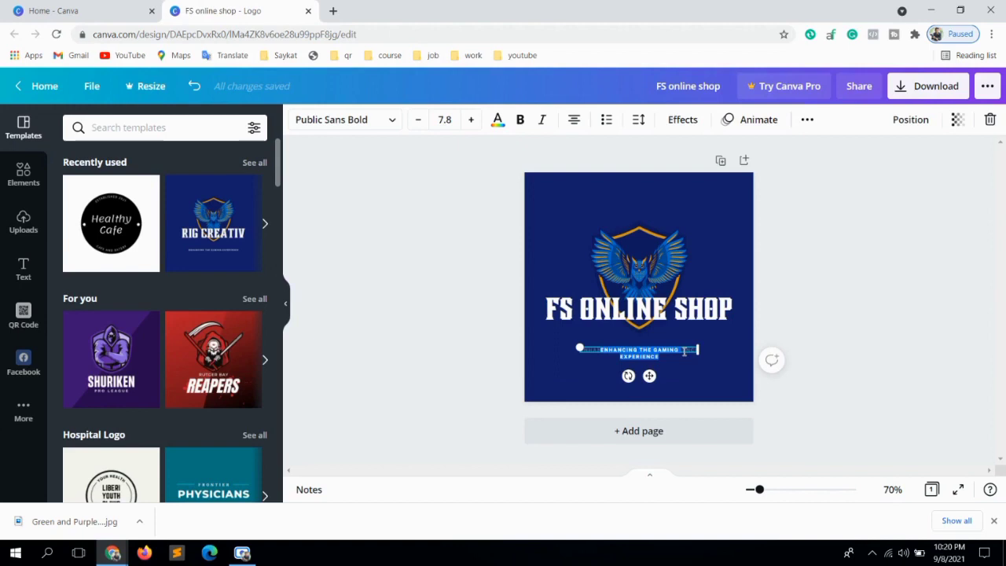
{"action": "key", "text": "BackSpace"}
{"action": "type", "text": "HAPPY G"}
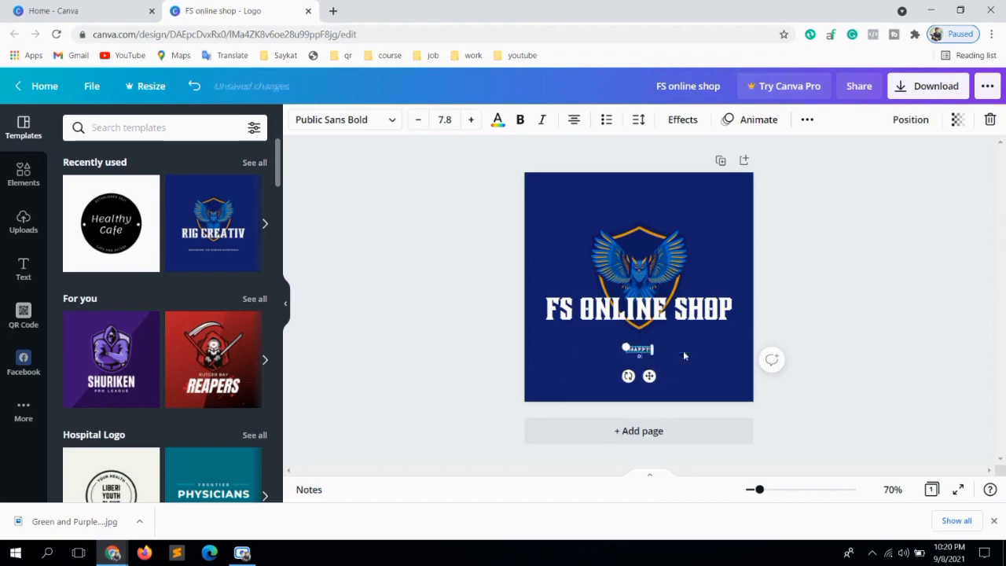
{"action": "type", "text": "HOPPIN"}
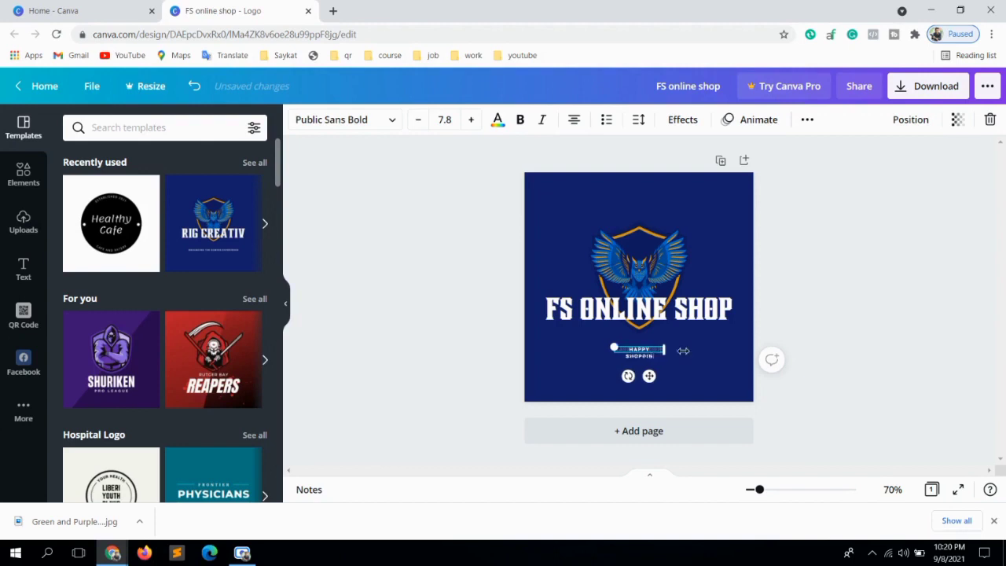
{"action": "type", "text": "G"}
{"action": "left_click", "coordinate": [863, 301]}
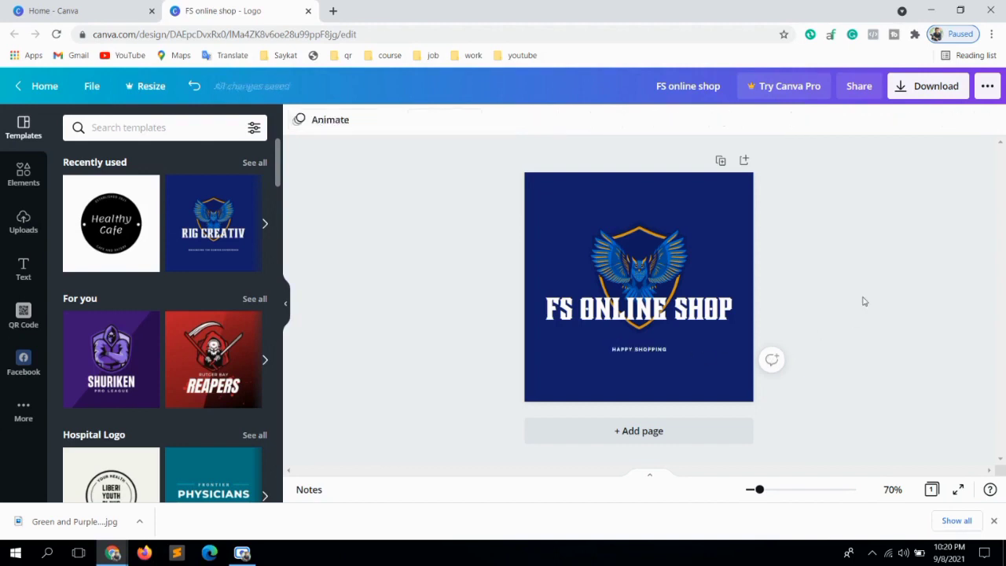
Step: Move the HAPPY SHOPPING tagline slightly up towards the title and set its font size to 19.8
{"action": "left_click", "coordinate": [650, 351]}
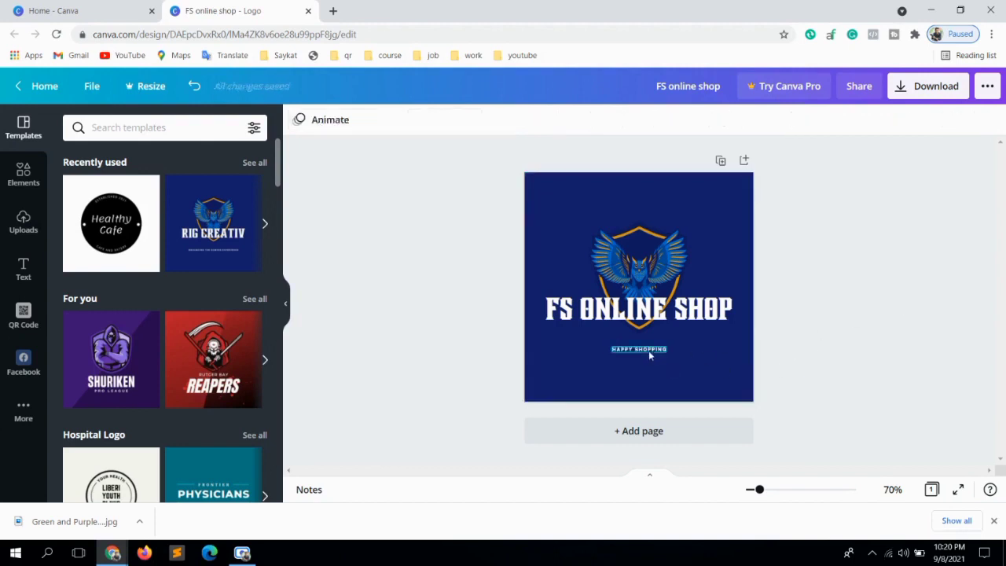
{"action": "left_click_drag", "start_coordinate": [649, 351], "coordinate": [652, 348]}
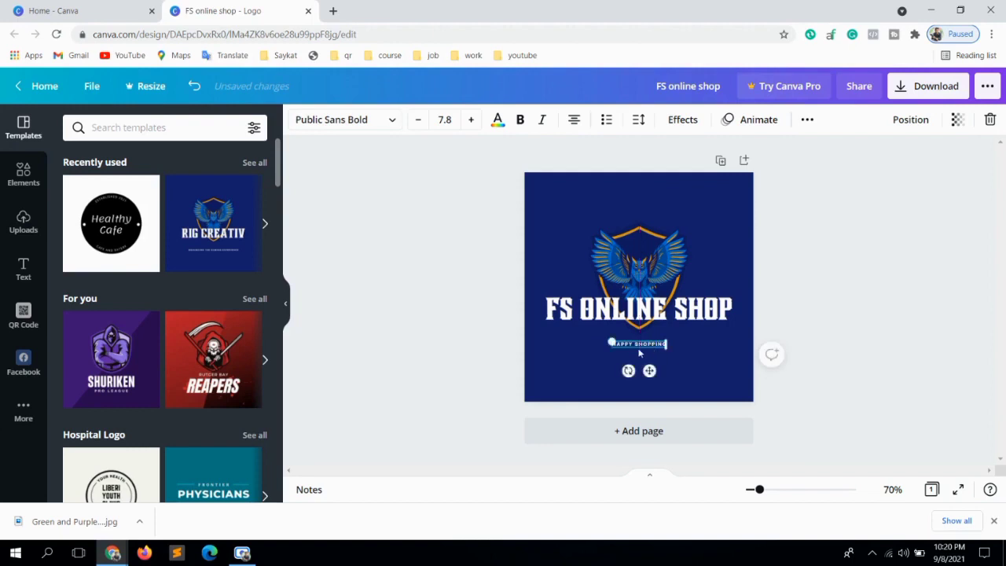
{"action": "left_click", "coordinate": [471, 120]}
{"action": "left_click", "coordinate": [471, 122]}
{"action": "left_click", "coordinate": [471, 122]}
{"action": "left_click", "coordinate": [471, 122]}
{"action": "left_click", "coordinate": [471, 121]}
{"action": "left_click", "coordinate": [470, 122]}
{"action": "left_click", "coordinate": [471, 122]}
{"action": "left_click", "coordinate": [471, 122]}
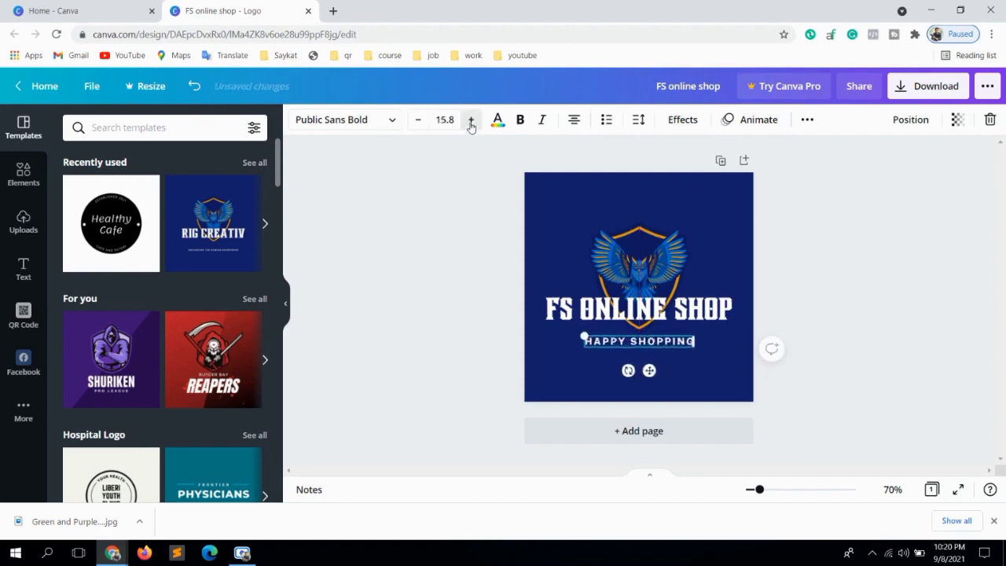
{"action": "left_click", "coordinate": [471, 122]}
{"action": "left_click", "coordinate": [471, 122]}
{"action": "left_click", "coordinate": [471, 122]}
{"action": "left_click", "coordinate": [471, 122]}
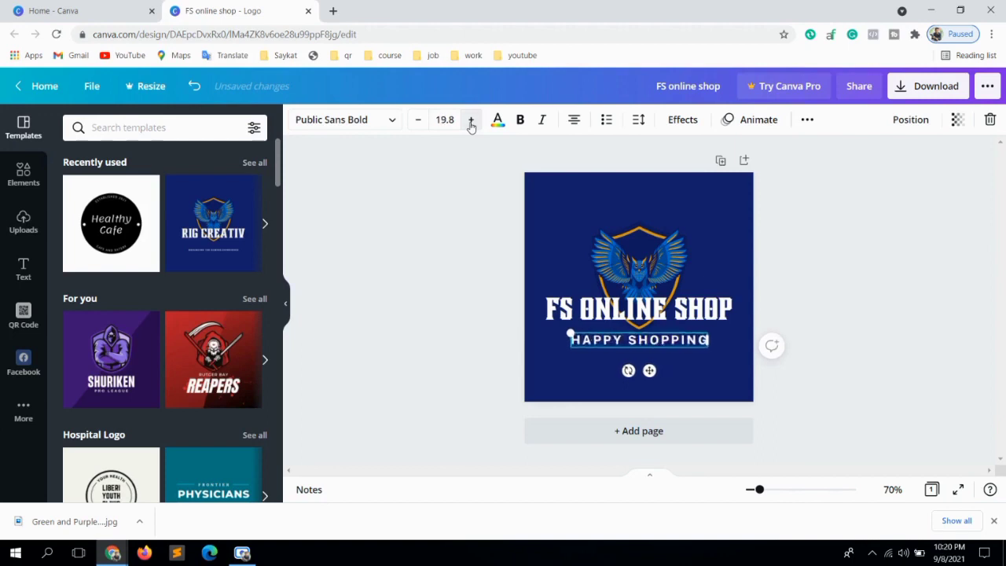
{"action": "left_click", "coordinate": [470, 122]}
{"action": "left_click", "coordinate": [471, 122]}
{"action": "left_click", "coordinate": [471, 122]}
{"action": "left_click", "coordinate": [431, 121]}
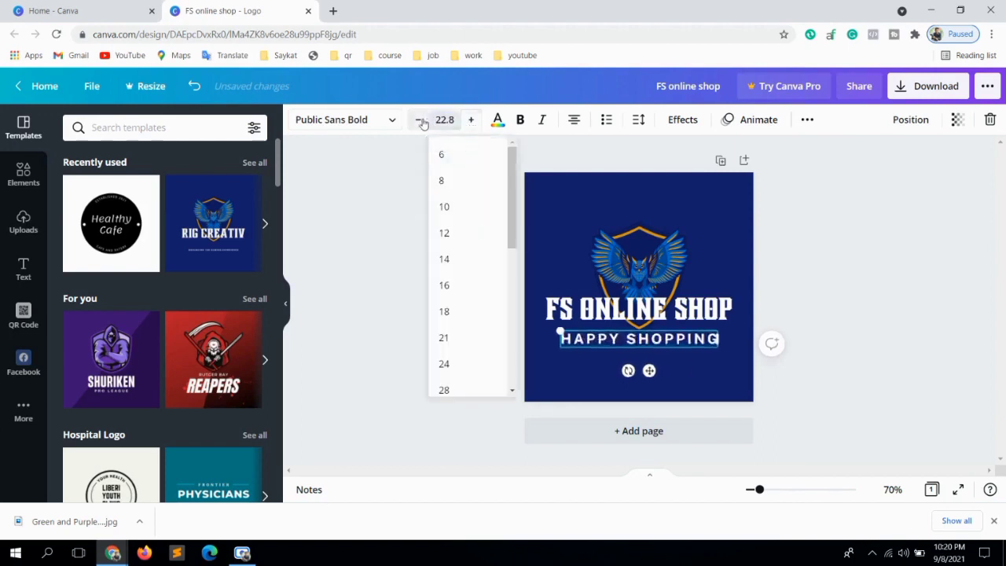
{"action": "left_click", "coordinate": [422, 124]}
{"action": "left_click", "coordinate": [422, 123]}
{"action": "left_click", "coordinate": [422, 124]}
{"action": "left_click", "coordinate": [449, 328]}
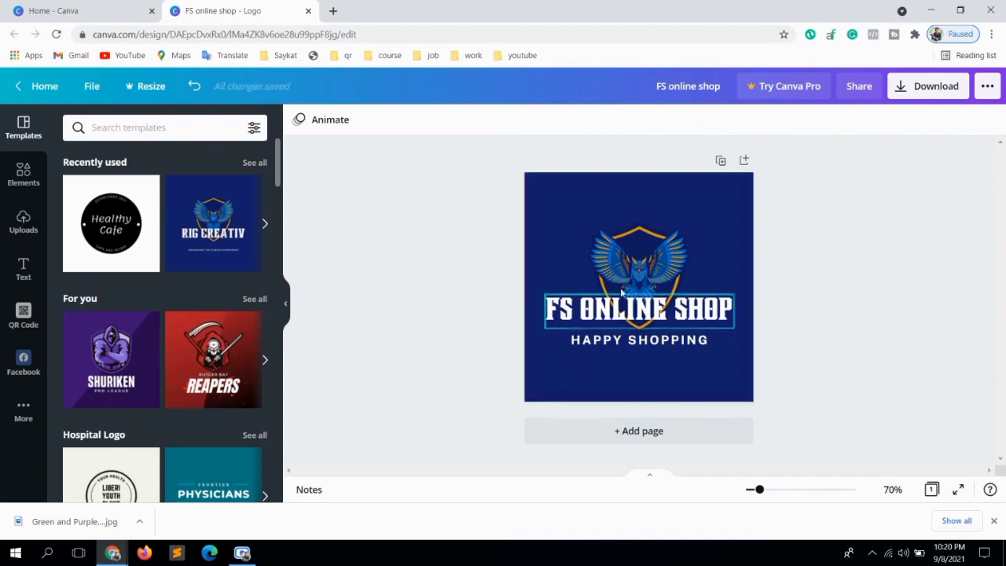
{"action": "left_click", "coordinate": [630, 275]}
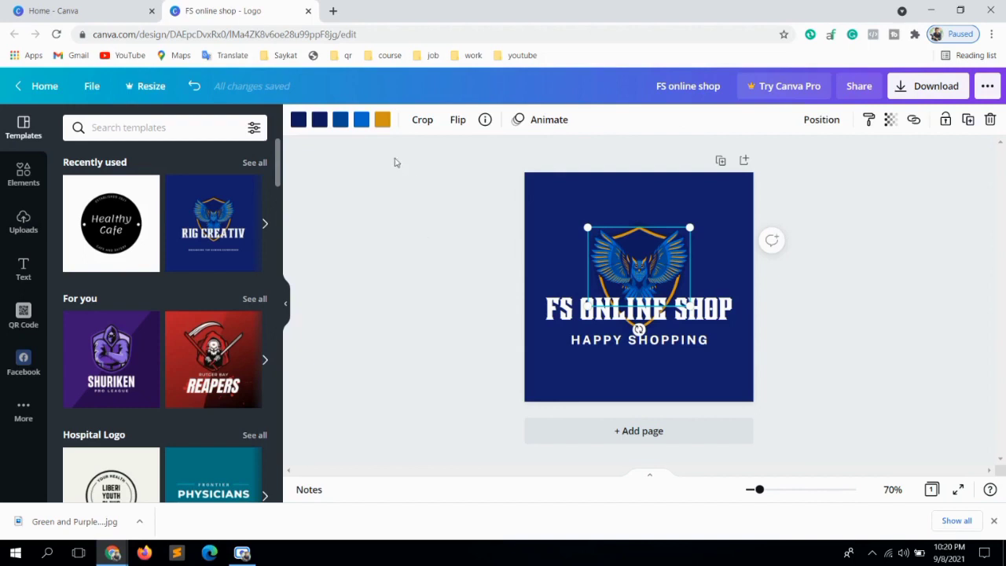
{"action": "left_click", "coordinate": [414, 176]}
{"action": "left_click", "coordinate": [584, 255]}
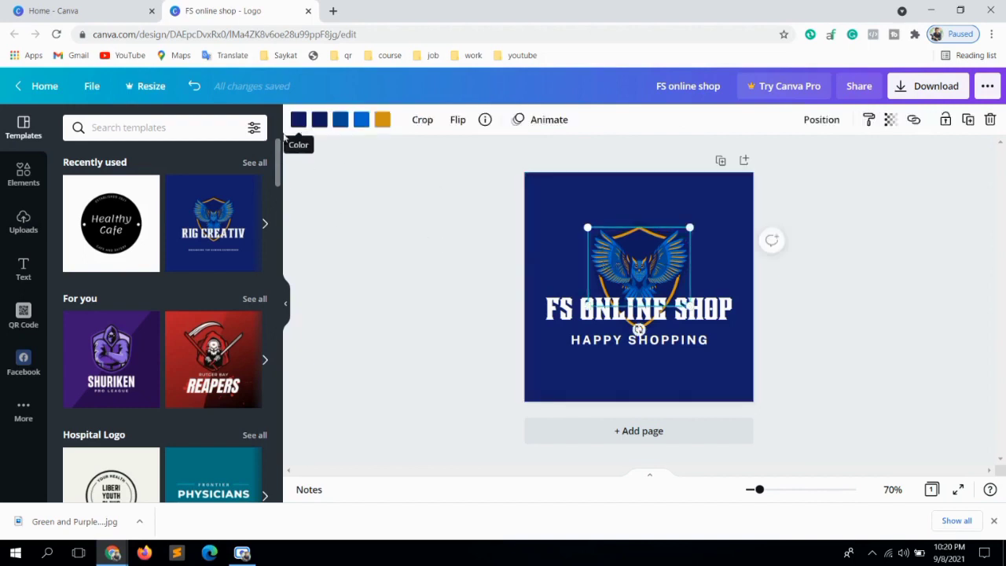
{"action": "left_click", "coordinate": [455, 263]}
Step: Set the page background color to the white document color
{"action": "left_click", "coordinate": [539, 250]}
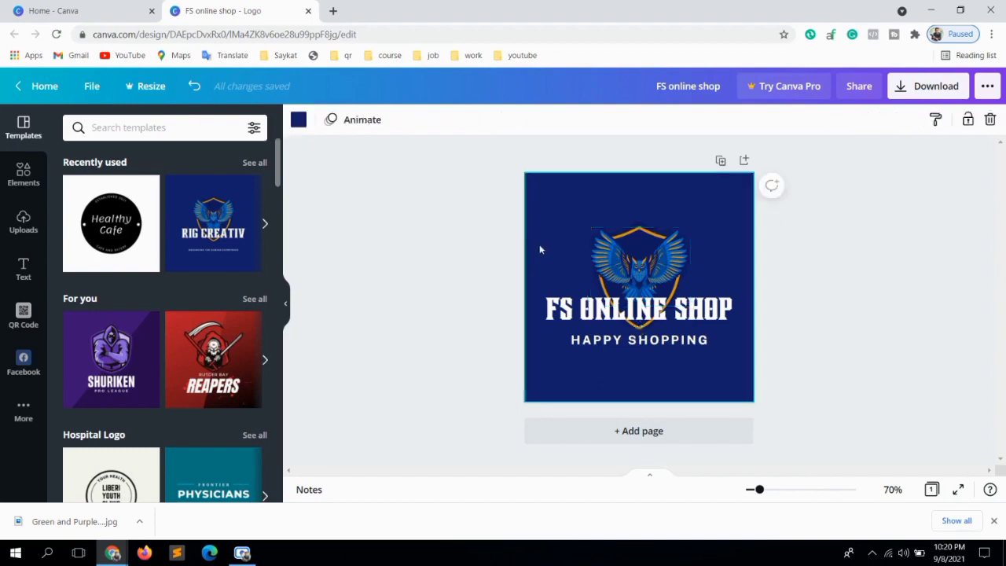
{"action": "left_click", "coordinate": [298, 119]}
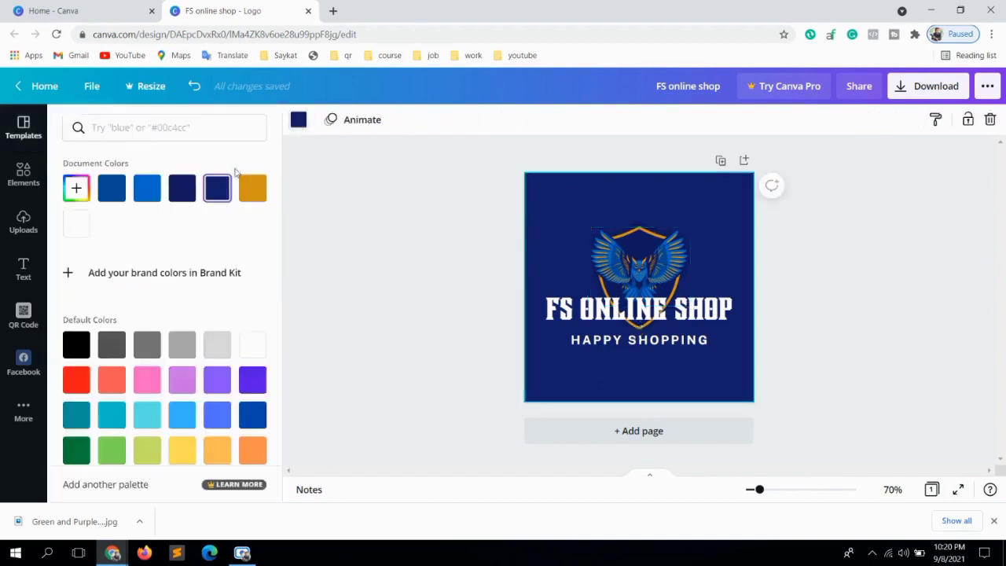
{"action": "left_click", "coordinate": [78, 226]}
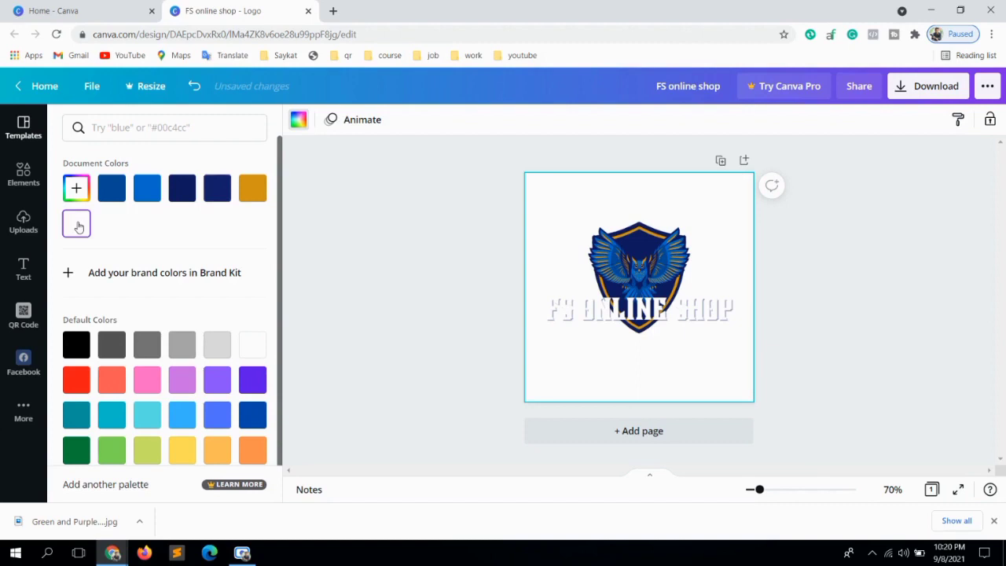
Step: Recolor the gold details of the owl graphic to the default red
{"action": "left_click", "coordinate": [637, 251]}
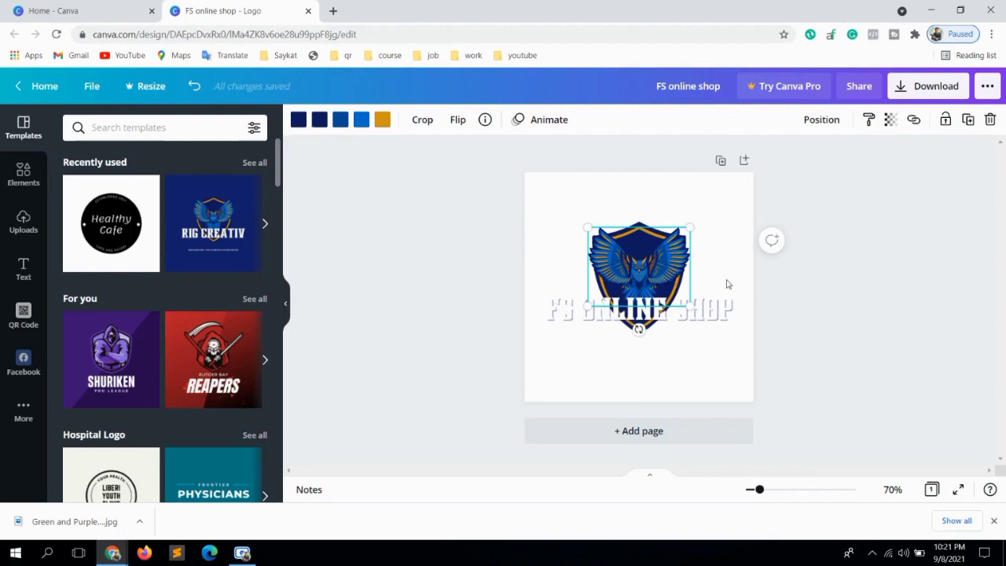
{"action": "left_click", "coordinate": [383, 121]}
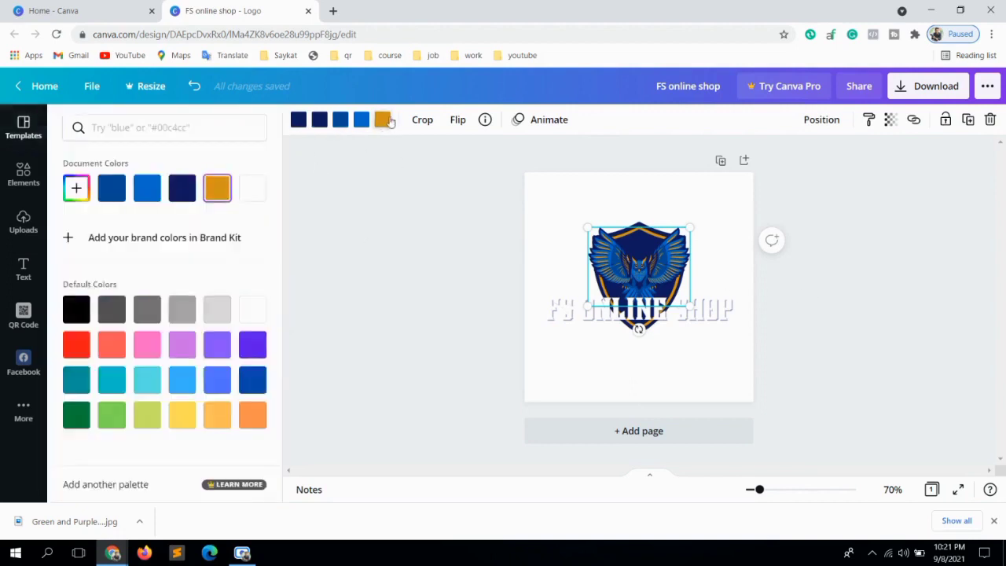
{"action": "left_click", "coordinate": [76, 345]}
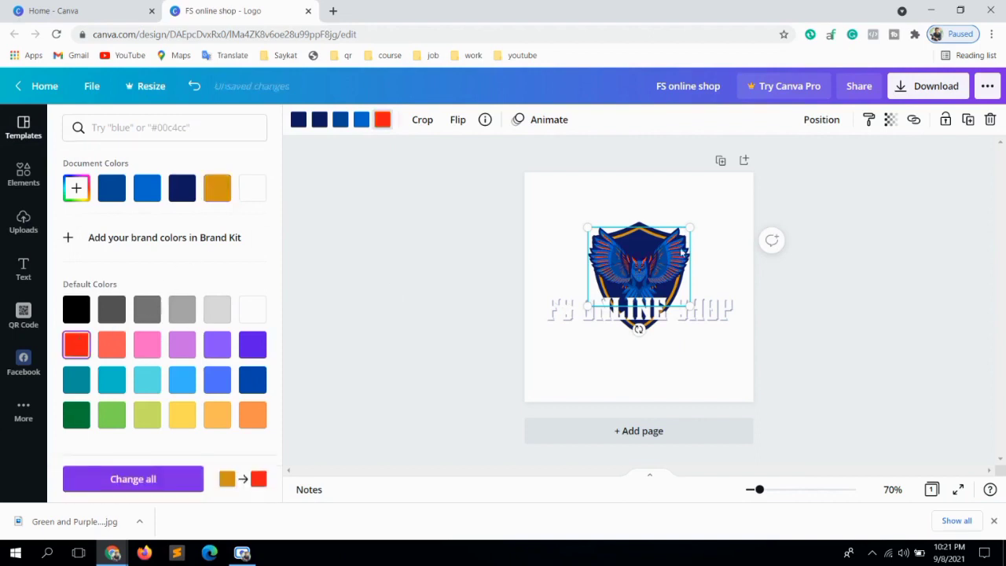
{"action": "left_click", "coordinate": [462, 260]}
{"action": "left_click", "coordinate": [656, 234]}
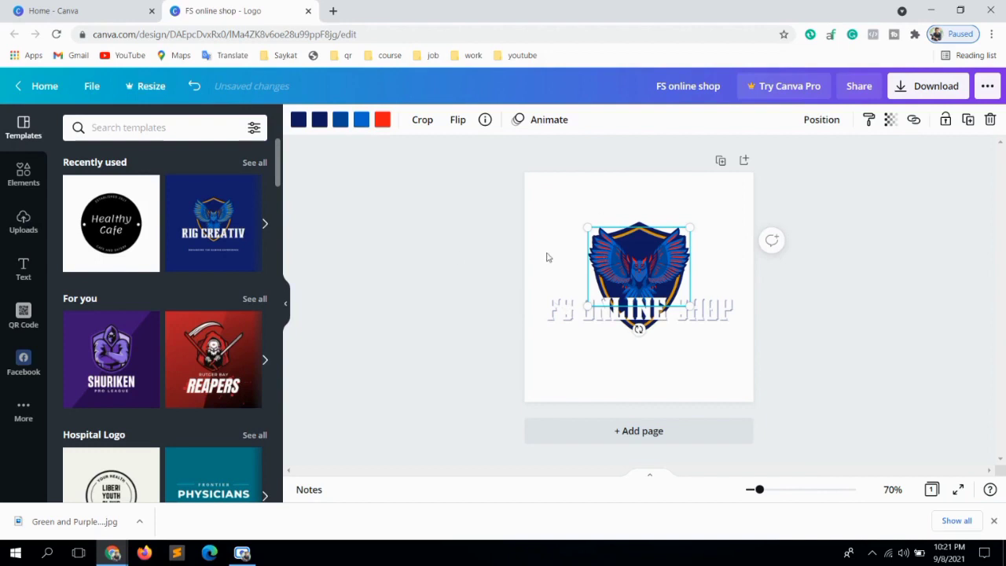
{"action": "left_click", "coordinate": [553, 277]}
{"action": "left_click", "coordinate": [629, 234]}
{"action": "left_click", "coordinate": [451, 254]}
Step: Set the page background to the bright blue document color
{"action": "left_click", "coordinate": [526, 194]}
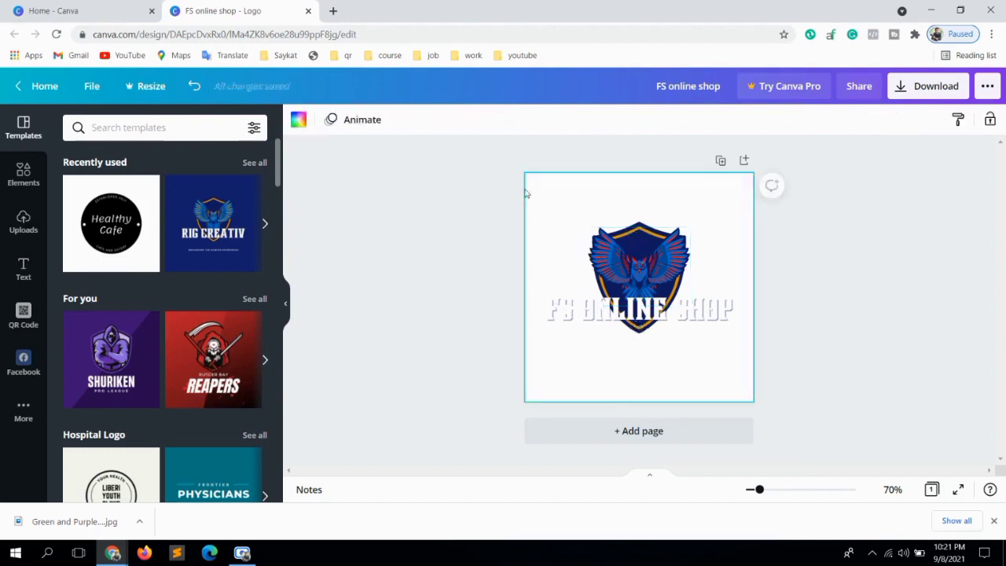
{"action": "left_click", "coordinate": [298, 120]}
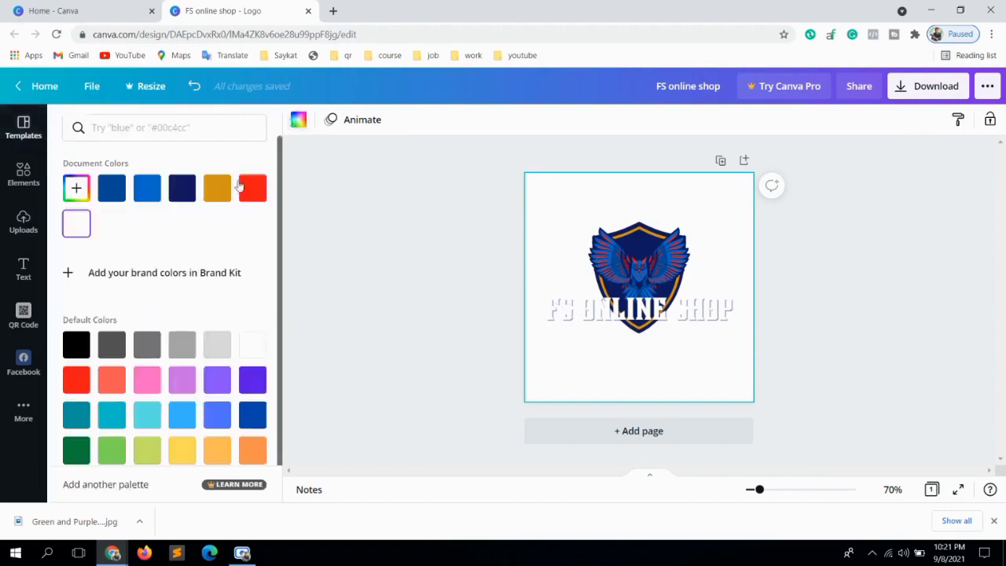
{"action": "left_click", "coordinate": [143, 184]}
{"action": "left_click", "coordinate": [356, 218]}
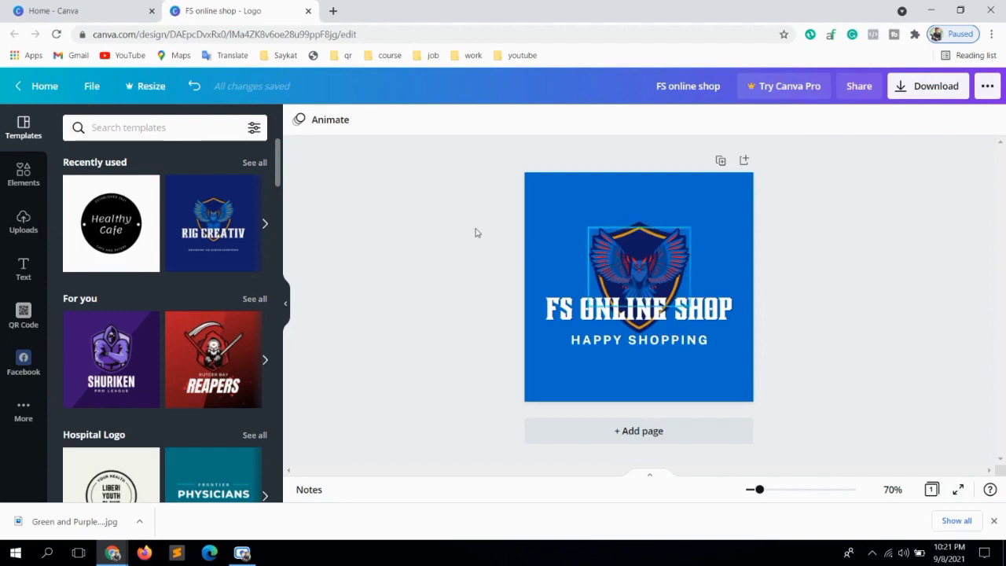
Step: Recolor the owl's bright blue areas to coral red and its medium blue areas to the gold document color
{"action": "left_click", "coordinate": [639, 259]}
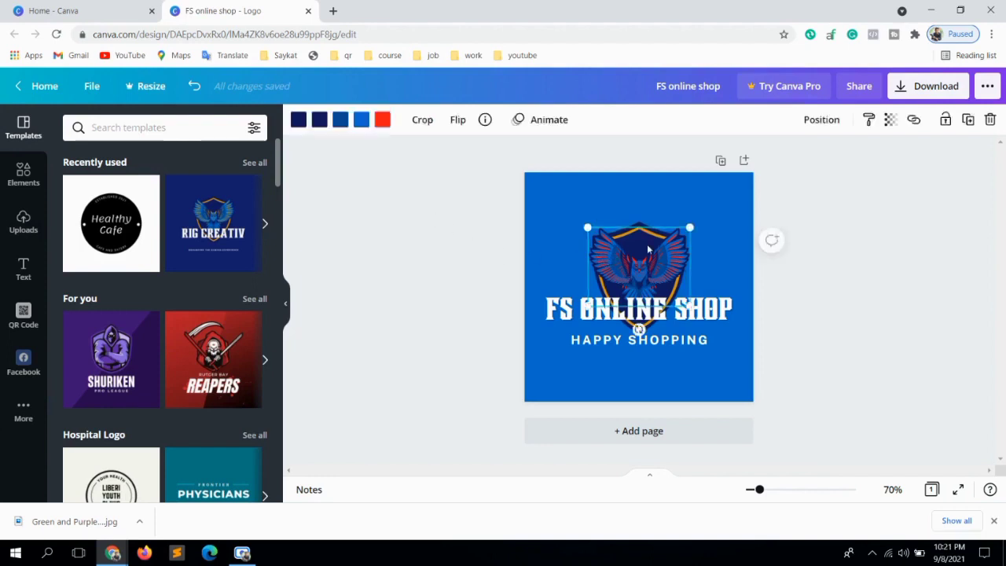
{"action": "left_click", "coordinate": [361, 121]}
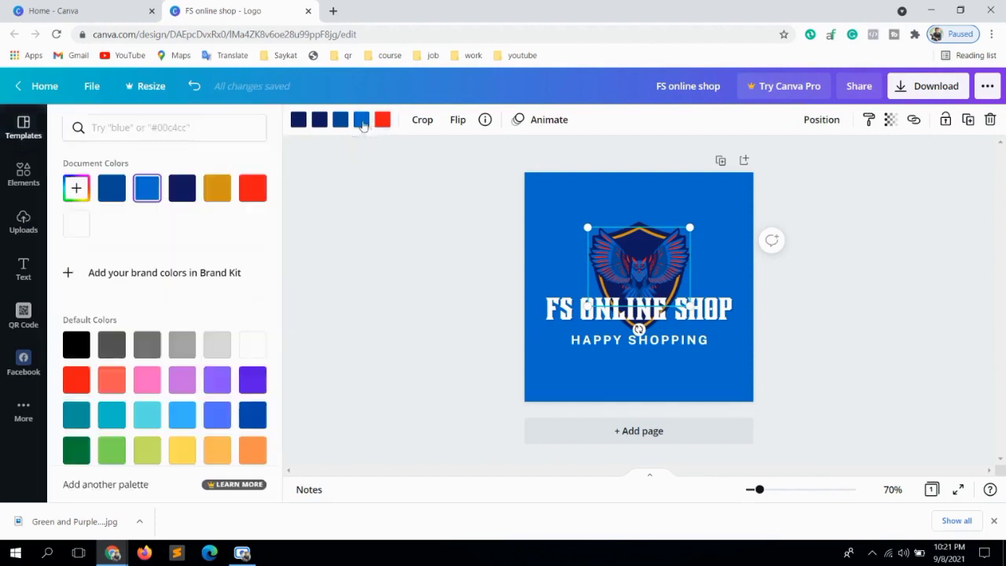
{"action": "left_click", "coordinate": [111, 381]}
{"action": "left_click", "coordinate": [427, 297]}
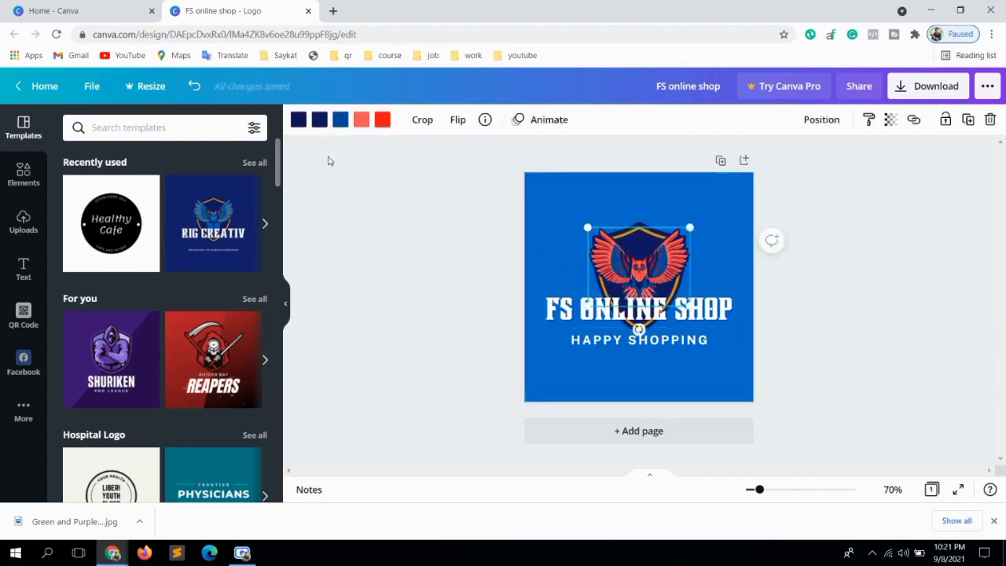
{"action": "left_click", "coordinate": [340, 119]}
{"action": "left_click", "coordinate": [217, 191]}
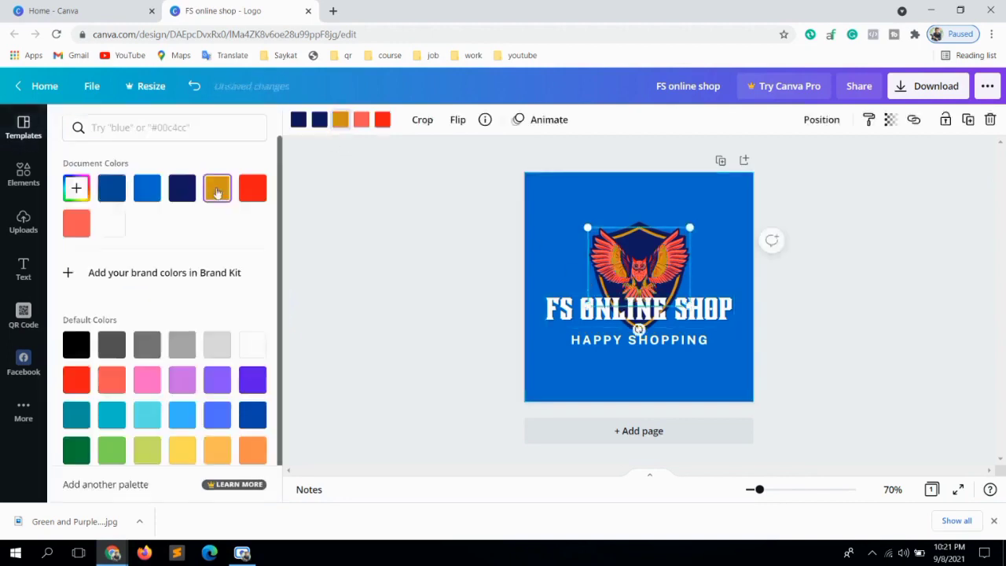
Step: Recolor the owl's two navy shades, setting the second to medium gray and the first to violet
{"action": "left_click", "coordinate": [319, 120]}
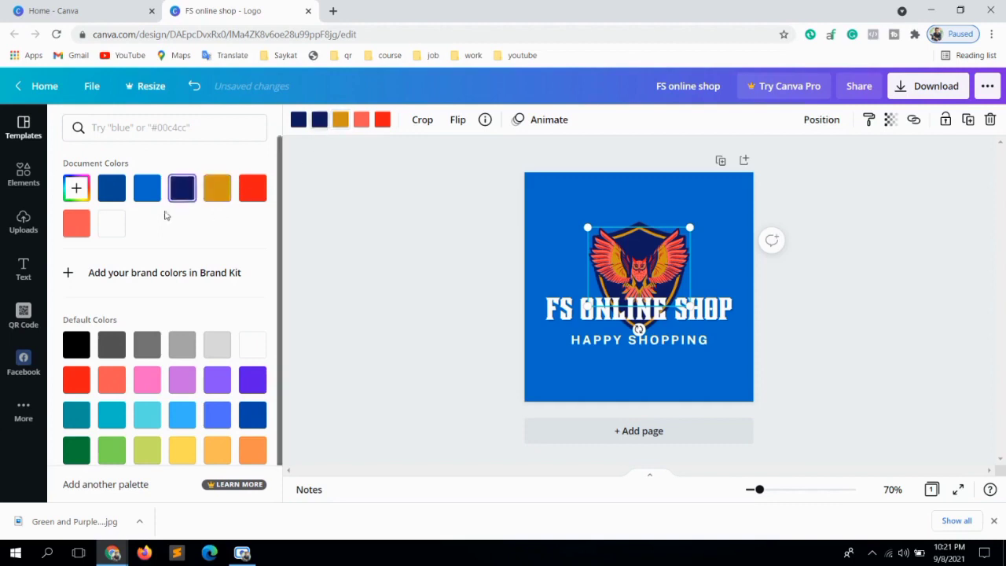
{"action": "left_click", "coordinate": [187, 353]}
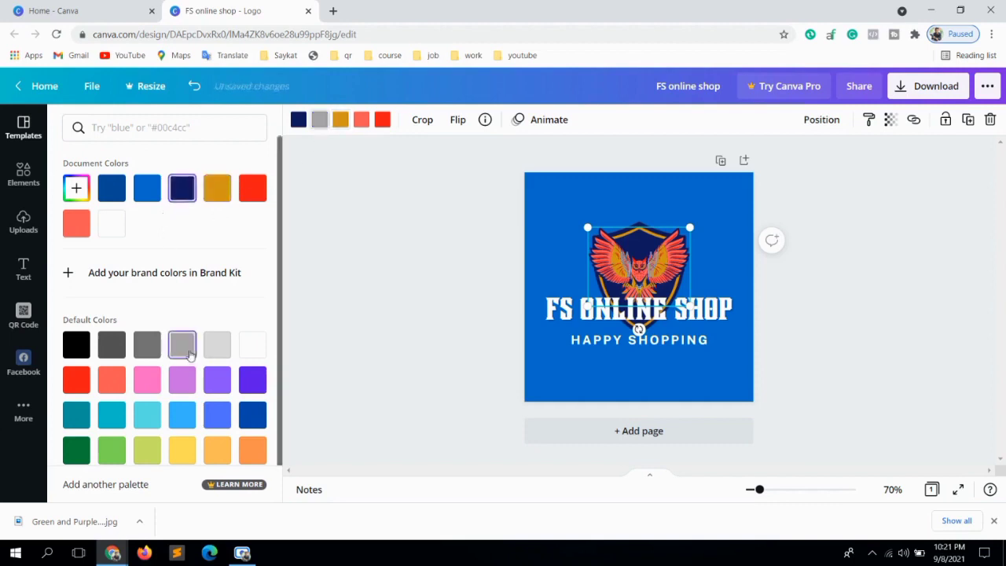
{"action": "left_click", "coordinate": [298, 120]}
{"action": "left_click", "coordinate": [253, 380]}
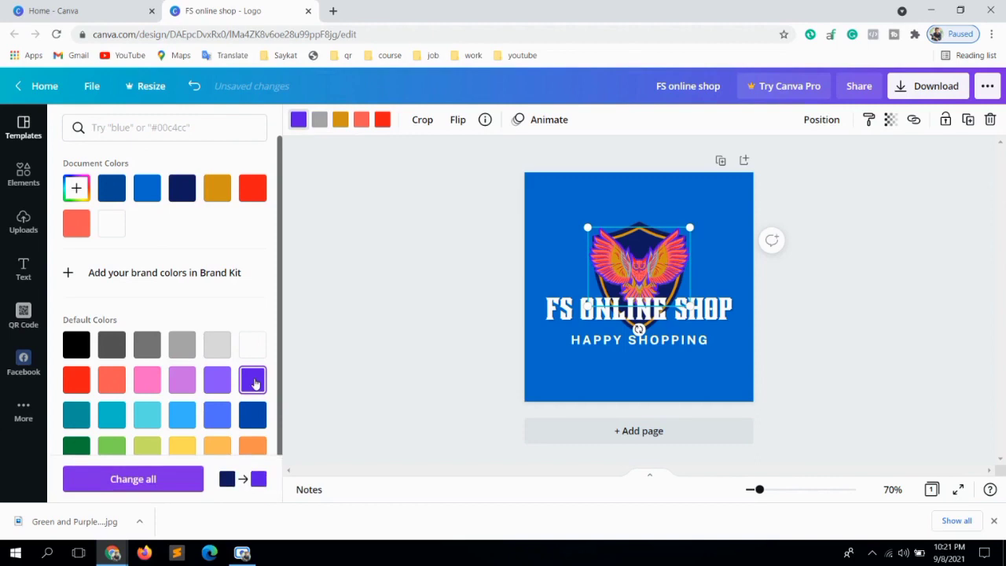
{"action": "left_click", "coordinate": [415, 261]}
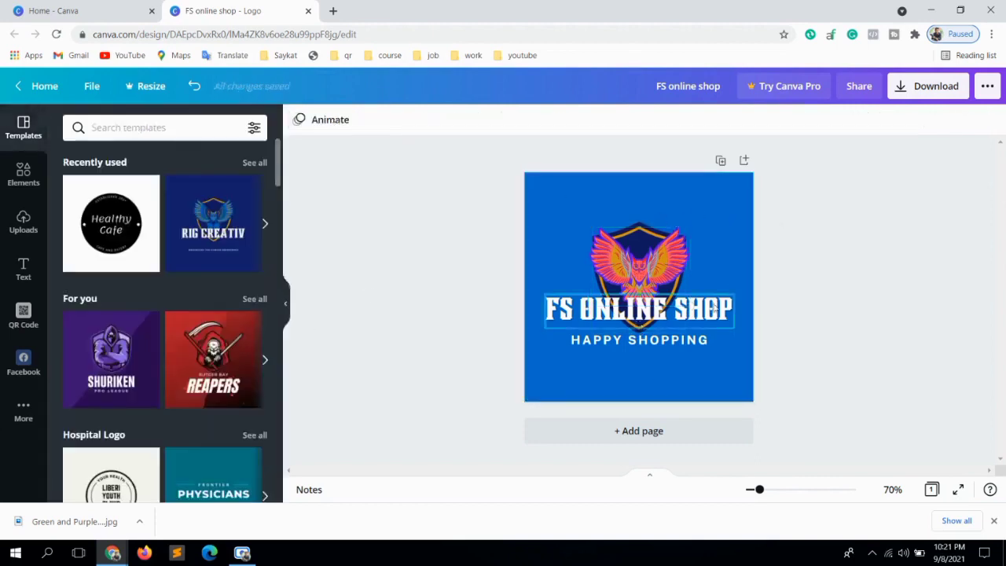
Step: Try dark and bright blue on the FS ONLINE SHOP title and set its text color to red
{"action": "left_click", "coordinate": [713, 309]}
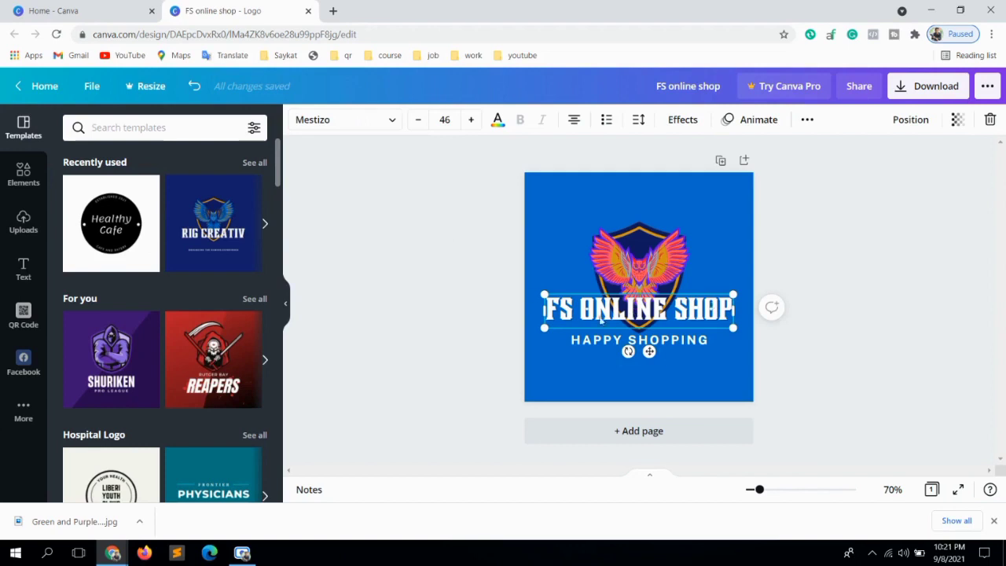
{"action": "left_click", "coordinate": [498, 120]}
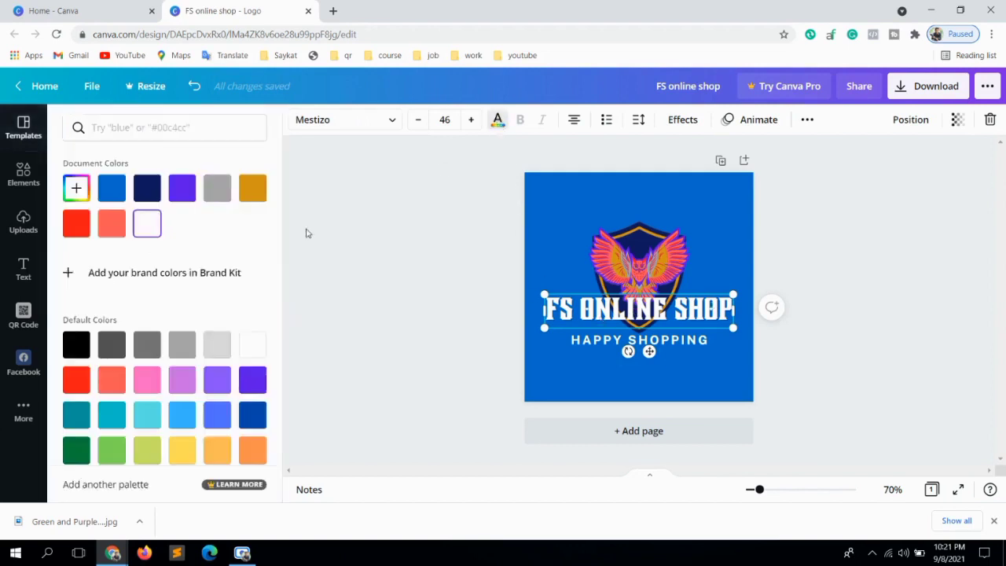
{"action": "left_click", "coordinate": [146, 193]}
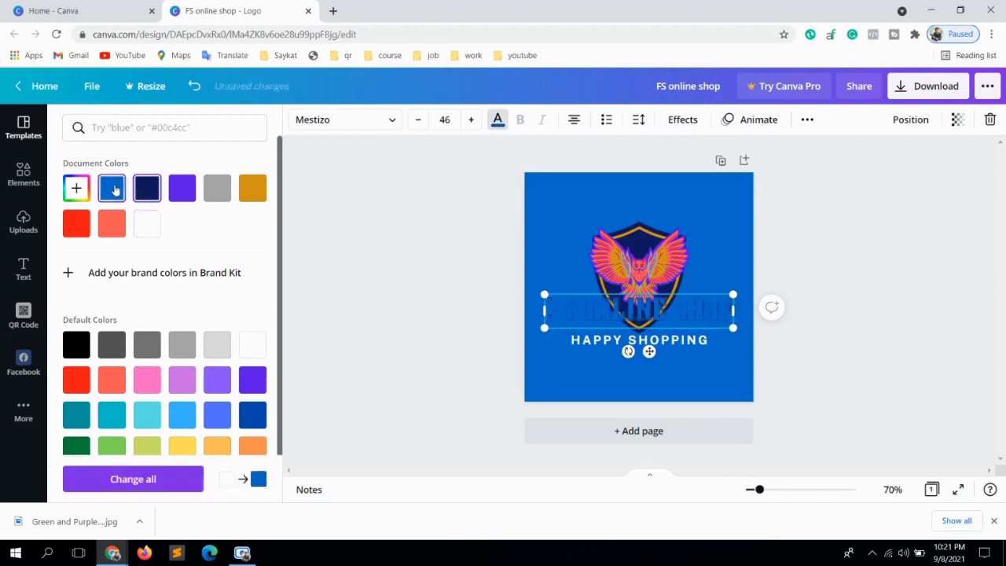
{"action": "left_click", "coordinate": [81, 228]}
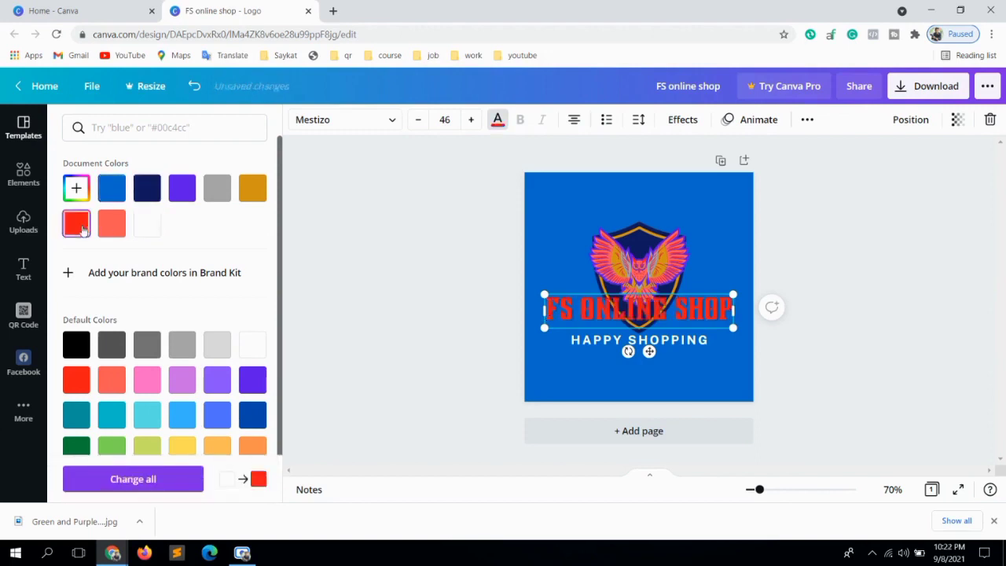
{"action": "left_click", "coordinate": [342, 254]}
{"action": "left_click", "coordinate": [472, 300]}
{"action": "left_click", "coordinate": [591, 340]}
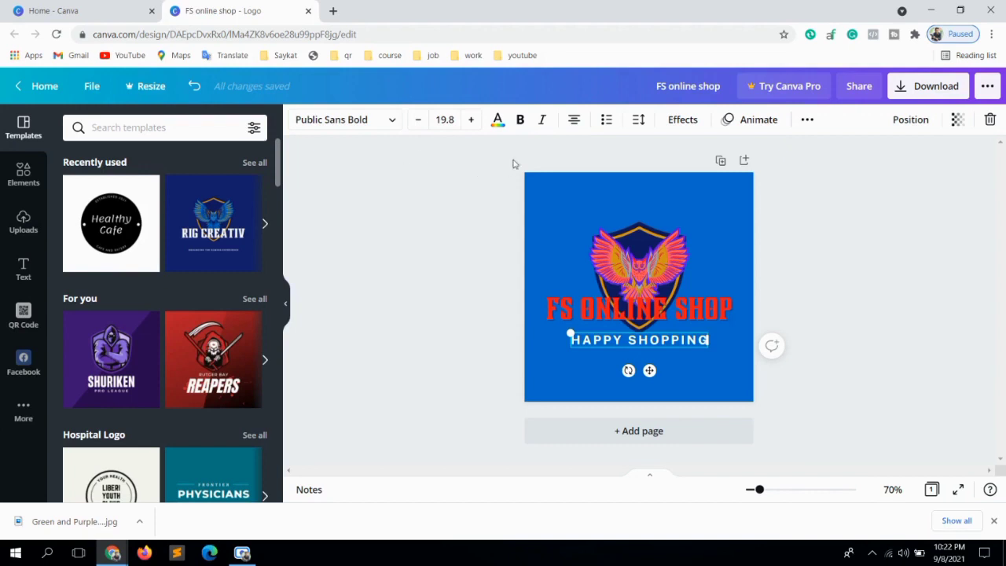
{"action": "left_click", "coordinate": [812, 166]}
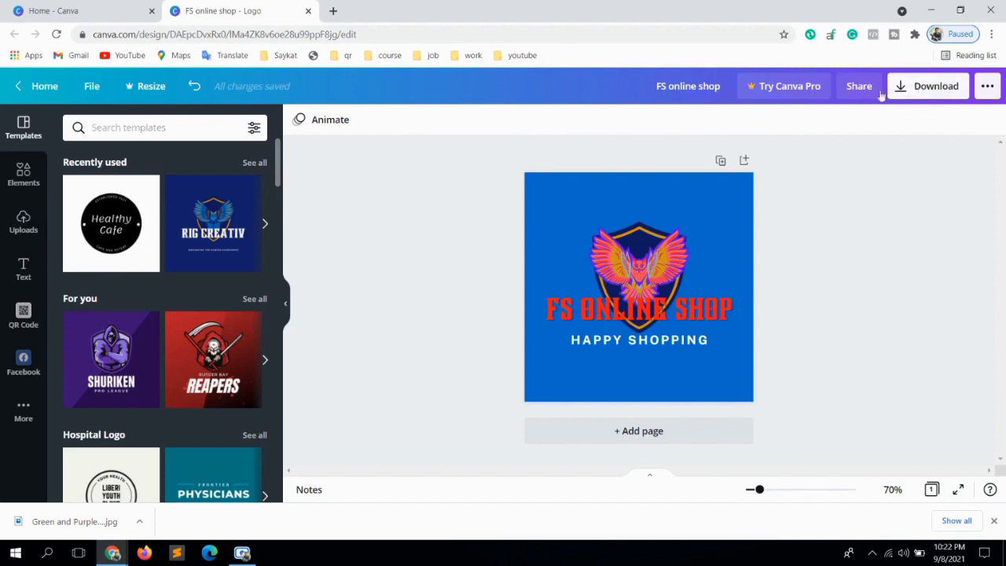
Step: Download the finished logo as a PNG file and dismiss the Canva Pro trial offer
{"action": "left_click", "coordinate": [917, 92]}
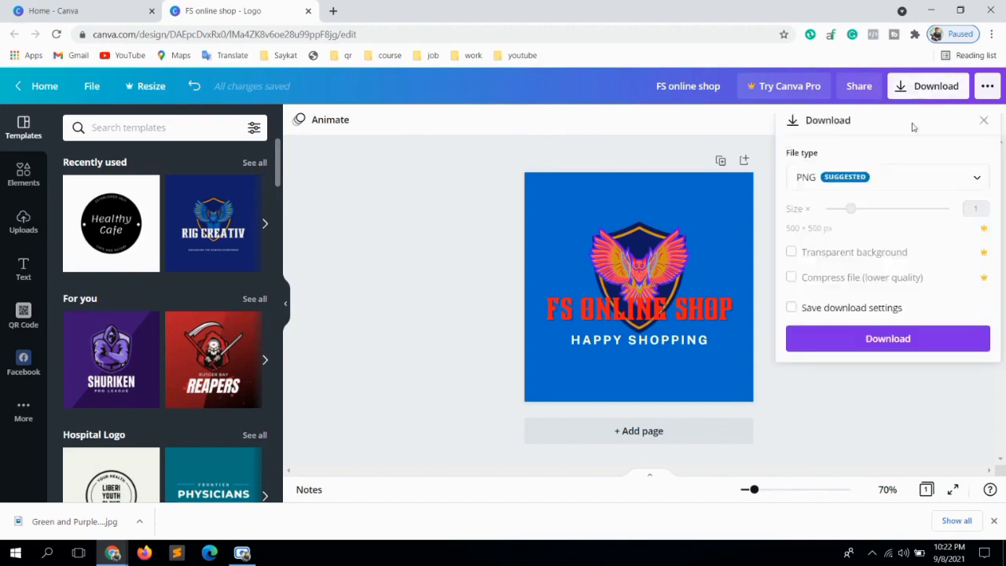
{"action": "left_click", "coordinate": [874, 177]}
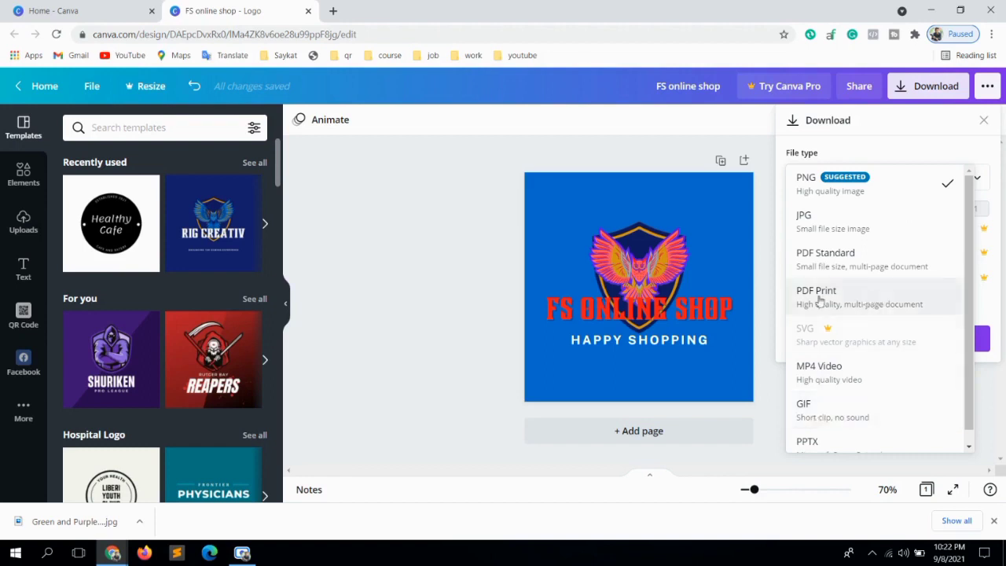
{"action": "left_click", "coordinate": [660, 169]}
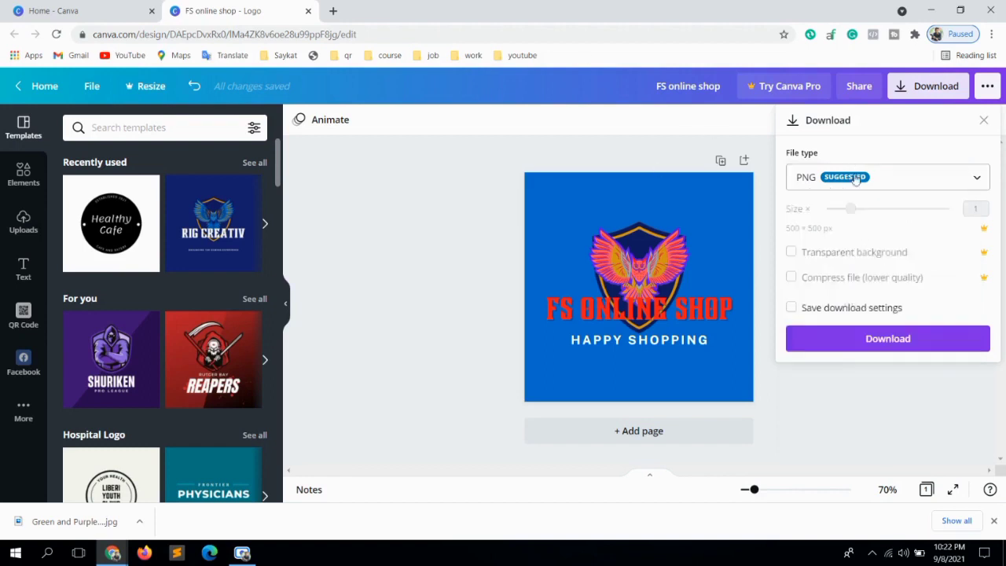
{"action": "left_click", "coordinate": [855, 180]}
{"action": "left_click", "coordinate": [842, 197]}
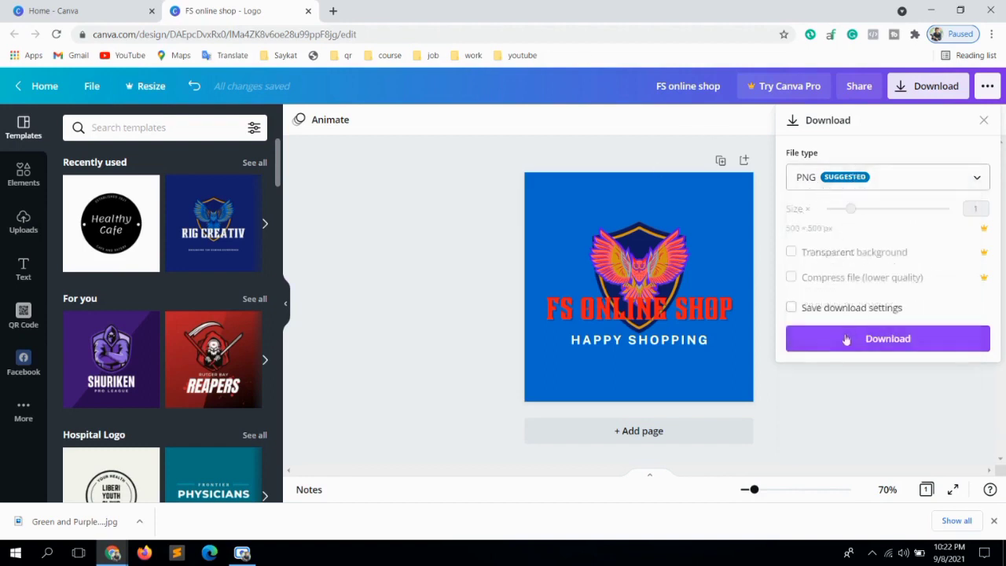
{"action": "left_click", "coordinate": [847, 340]}
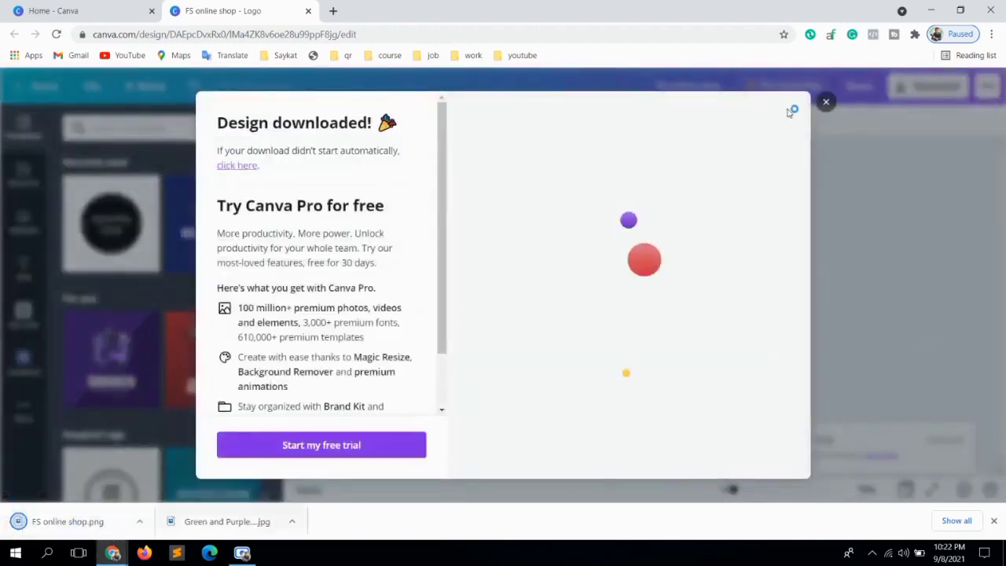
{"action": "left_click", "coordinate": [827, 101]}
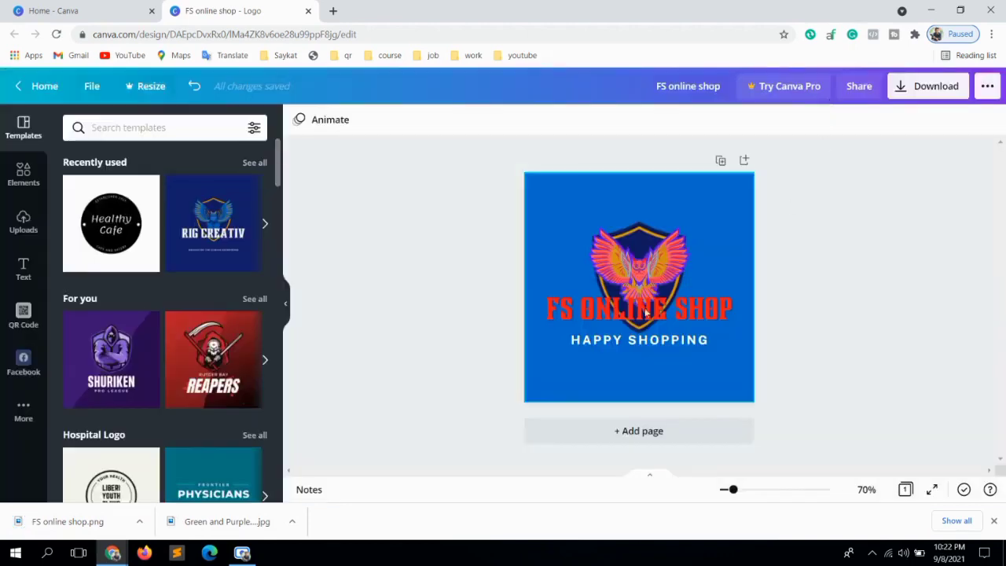
Step: Open the downloaded FS online shop.png in Photos, check the logo with the browser minimized, and close the viewer
{"action": "left_click", "coordinate": [139, 521]}
{"action": "left_click", "coordinate": [168, 437]}
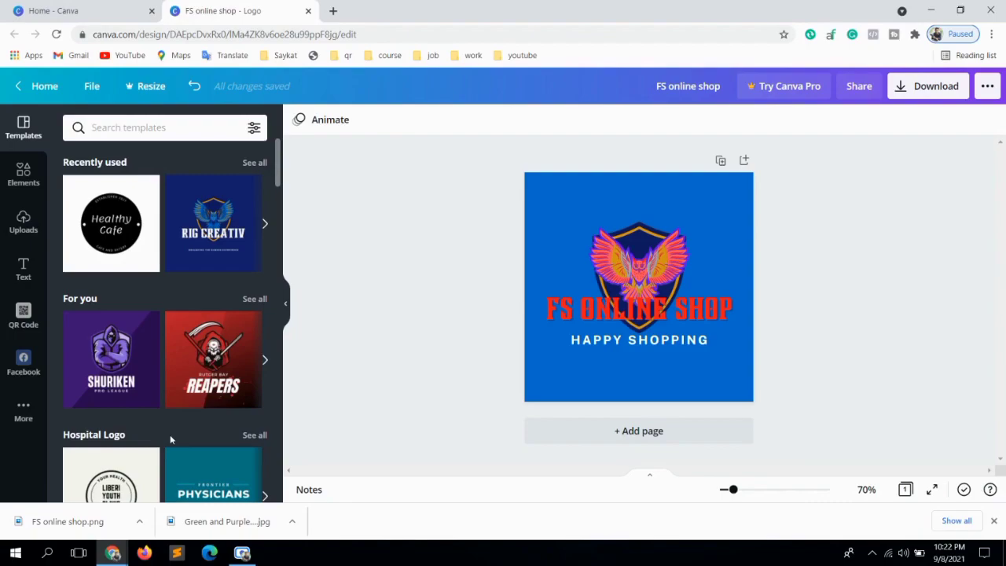
{"action": "left_click", "coordinate": [931, 11]}
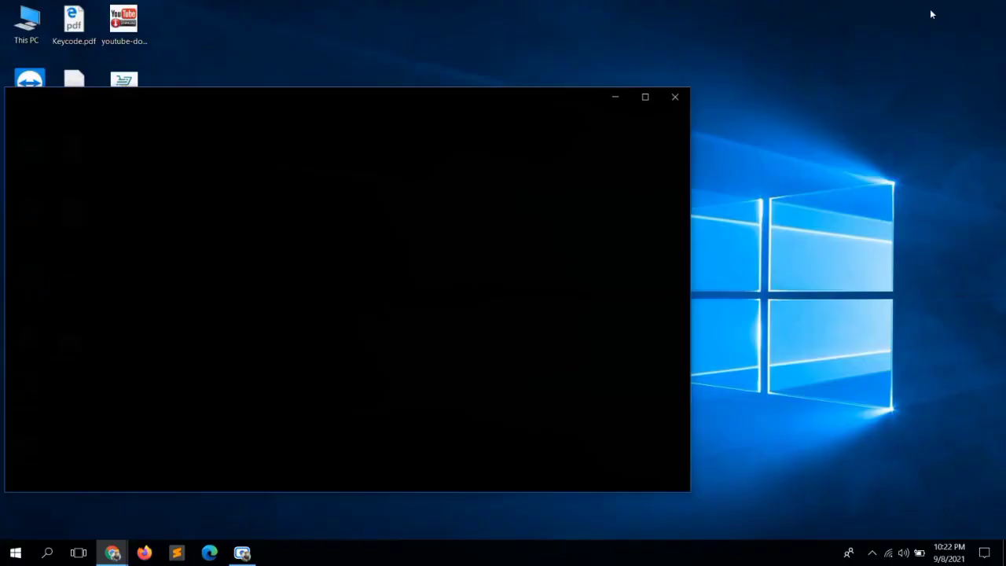
{"action": "right_click", "coordinate": [873, 125]}
{"action": "left_click", "coordinate": [886, 165]}
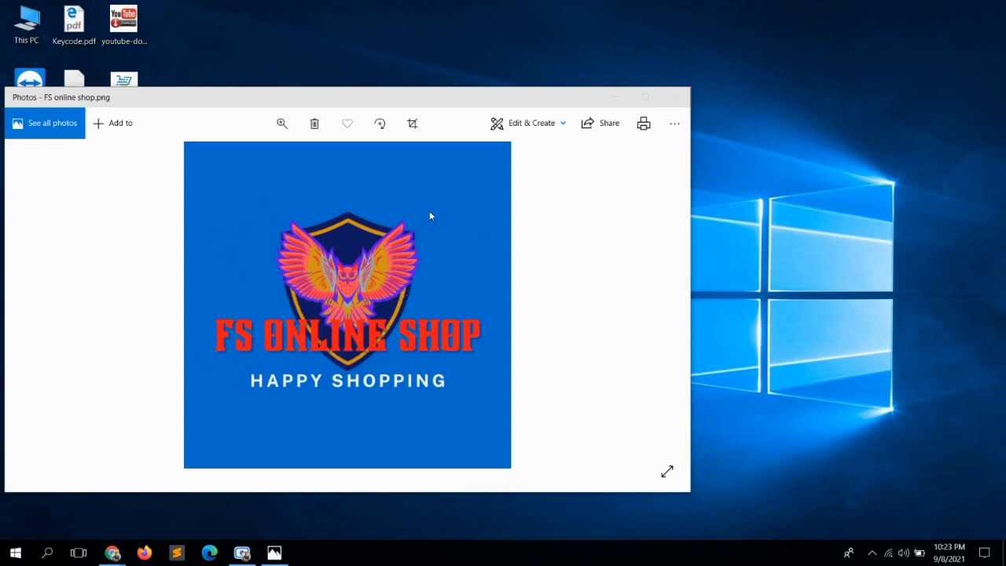
{"action": "left_click", "coordinate": [674, 101]}
Step: Refresh the desktop and switch back to the FS online shop design in Chrome
{"action": "right_click", "coordinate": [507, 124]}
{"action": "left_click", "coordinate": [517, 158]}
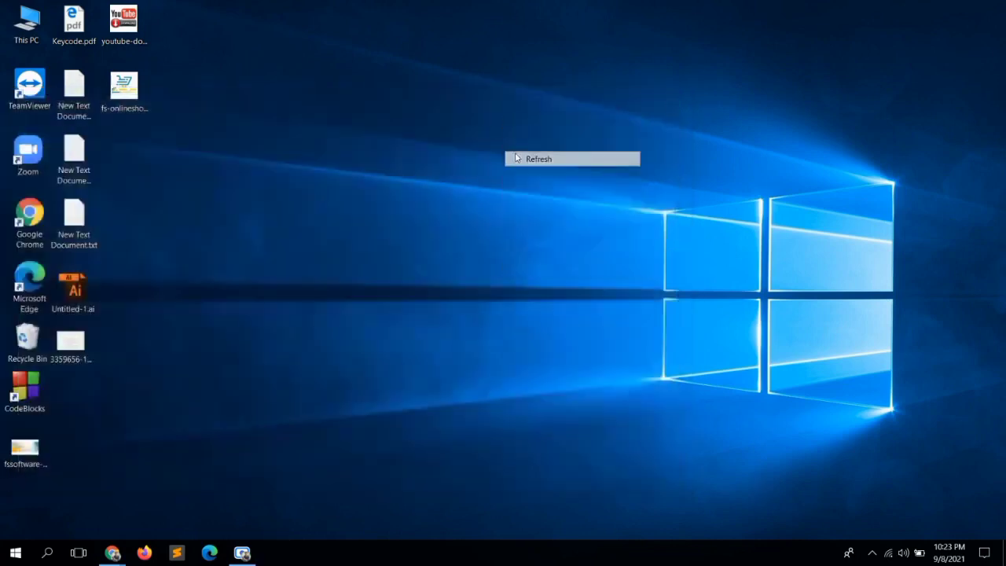
{"action": "mouse_move", "coordinate": [112, 552]}
{"action": "left_click", "coordinate": [82, 495]}
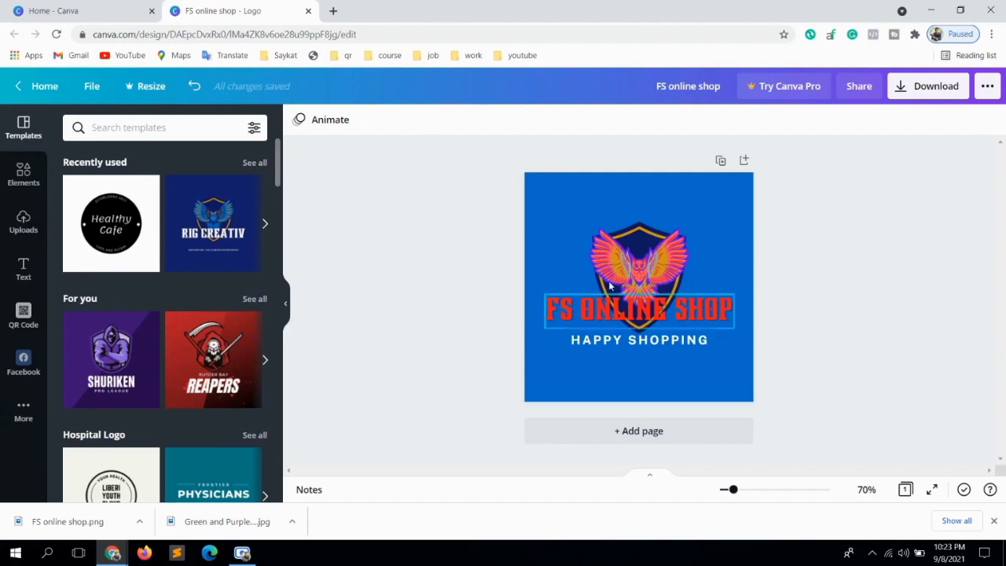
Step: Change the font of the FS ONLINE SHOP title from the logo to Horizon
{"action": "left_click", "coordinate": [599, 317]}
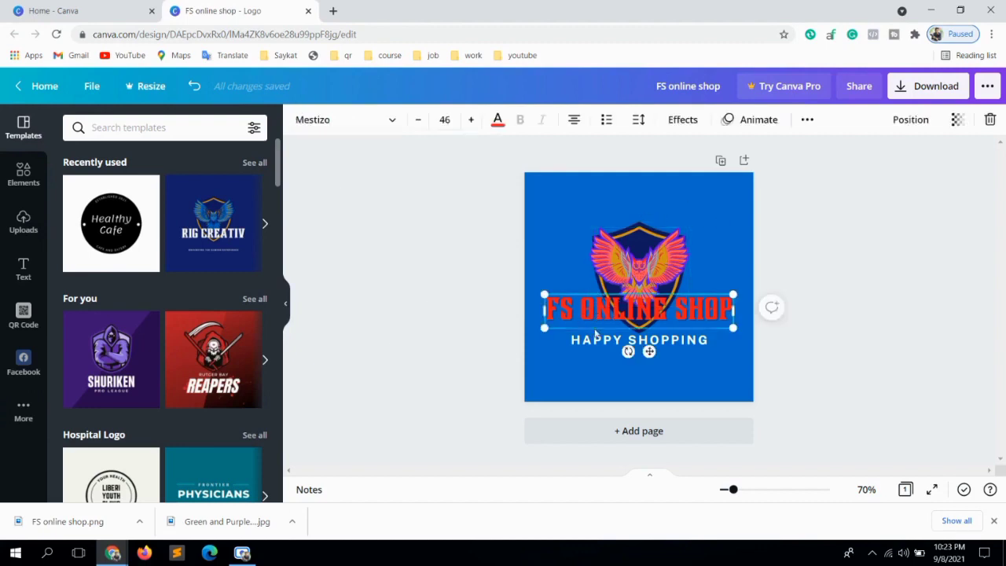
{"action": "left_click", "coordinate": [386, 120]}
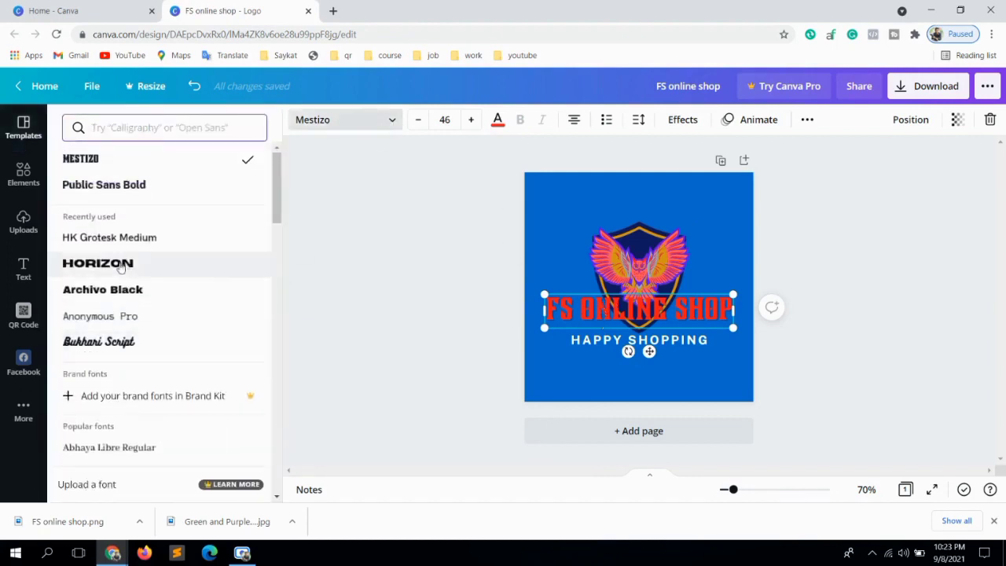
{"action": "left_click", "coordinate": [98, 262]}
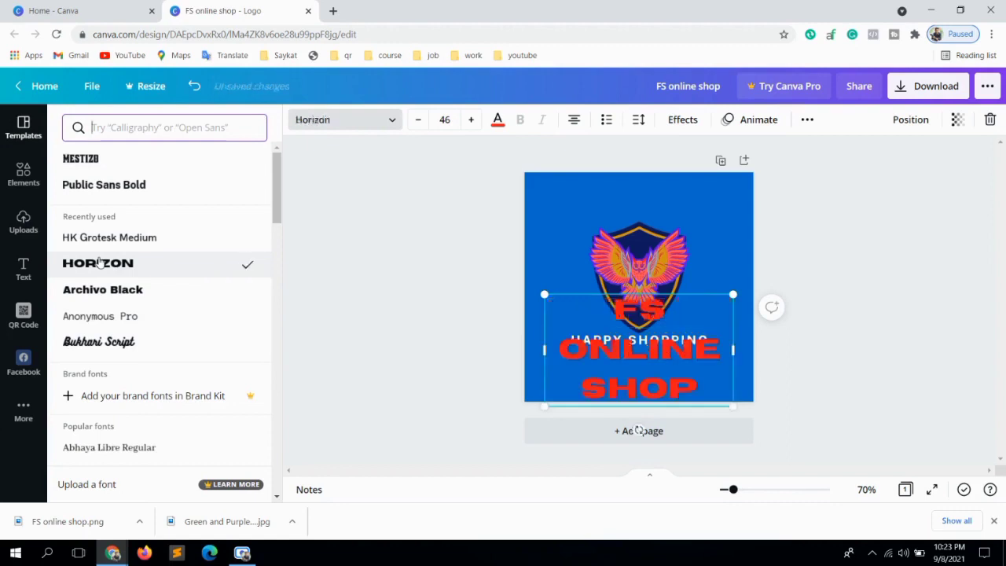
Step: Reduce the FS ONLINE SHOP title's font size to 24 so it fits on one line, and deselect everything
{"action": "left_click", "coordinate": [413, 123]}
{"action": "left_click", "coordinate": [416, 120]}
{"action": "left_click", "coordinate": [416, 120]}
{"action": "left_click", "coordinate": [416, 120]}
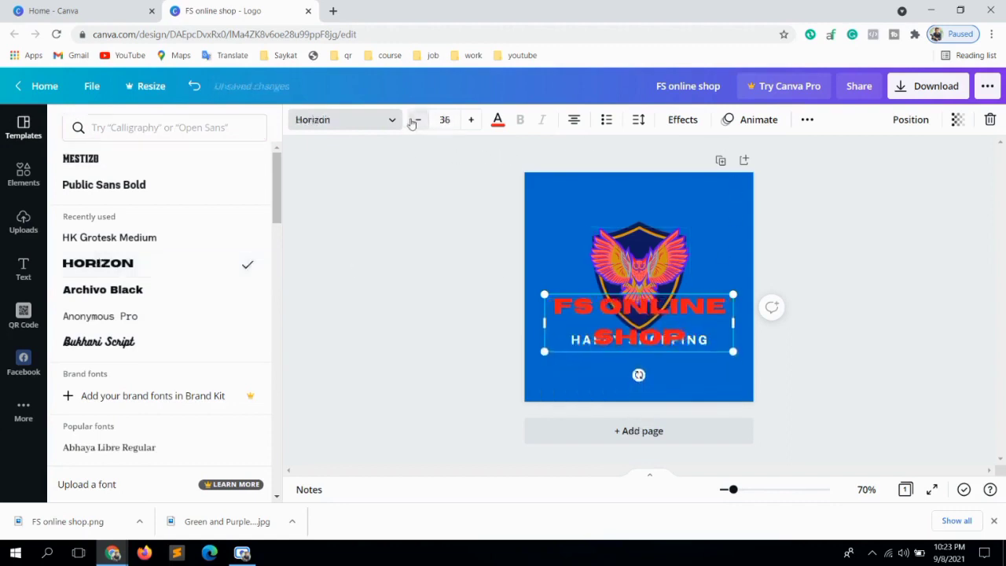
{"action": "left_click", "coordinate": [416, 120]}
{"action": "left_click", "coordinate": [416, 119]}
{"action": "left_click", "coordinate": [416, 120]}
{"action": "left_click", "coordinate": [416, 119]}
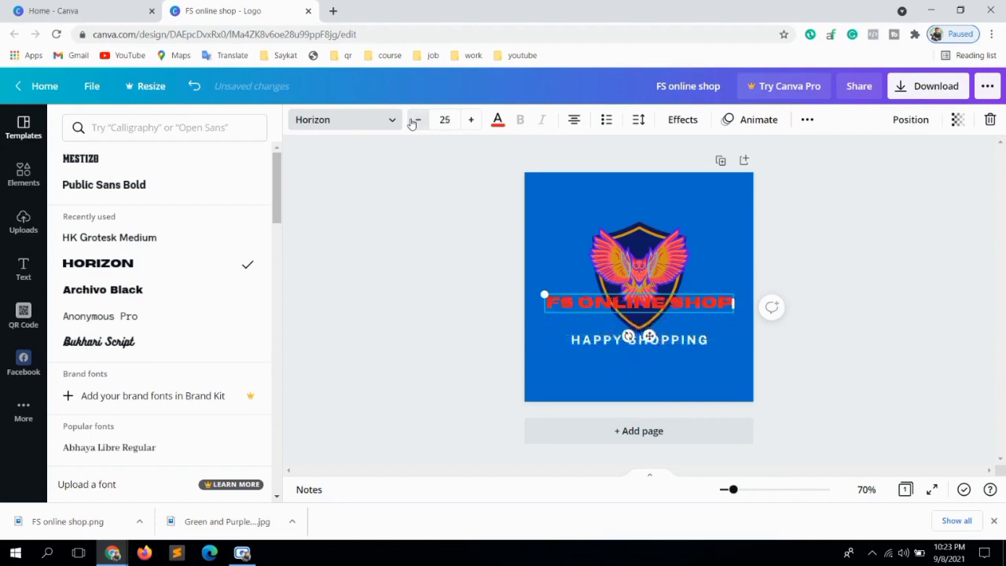
{"action": "left_click", "coordinate": [415, 119]}
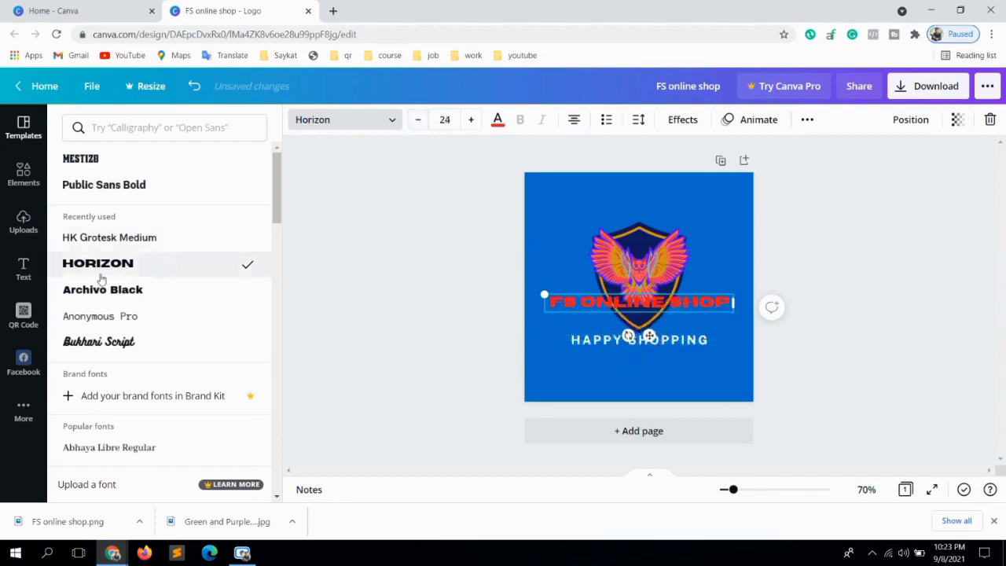
{"action": "left_click", "coordinate": [404, 326]}
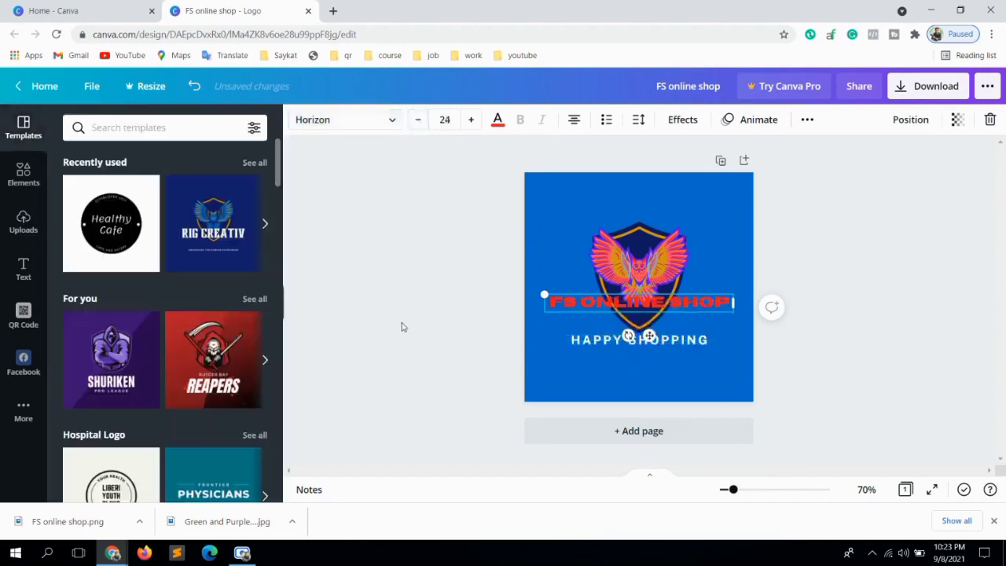
{"action": "left_click", "coordinate": [637, 322]}
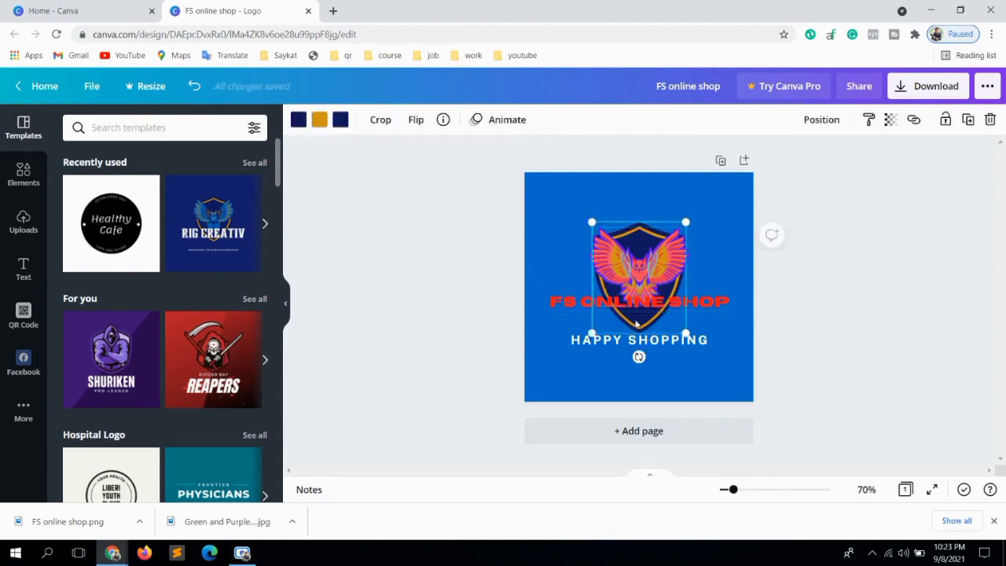
{"action": "left_click", "coordinate": [476, 277]}
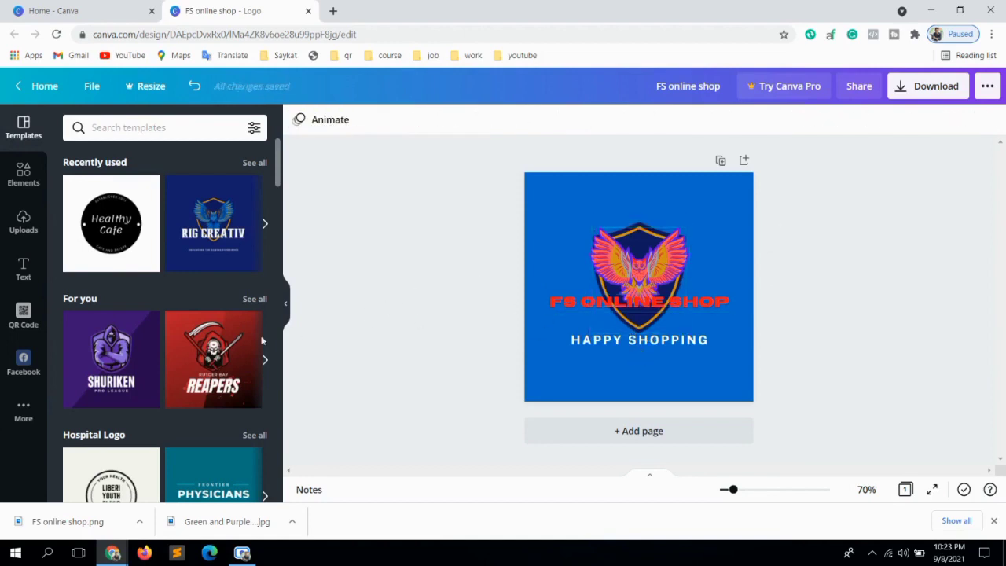